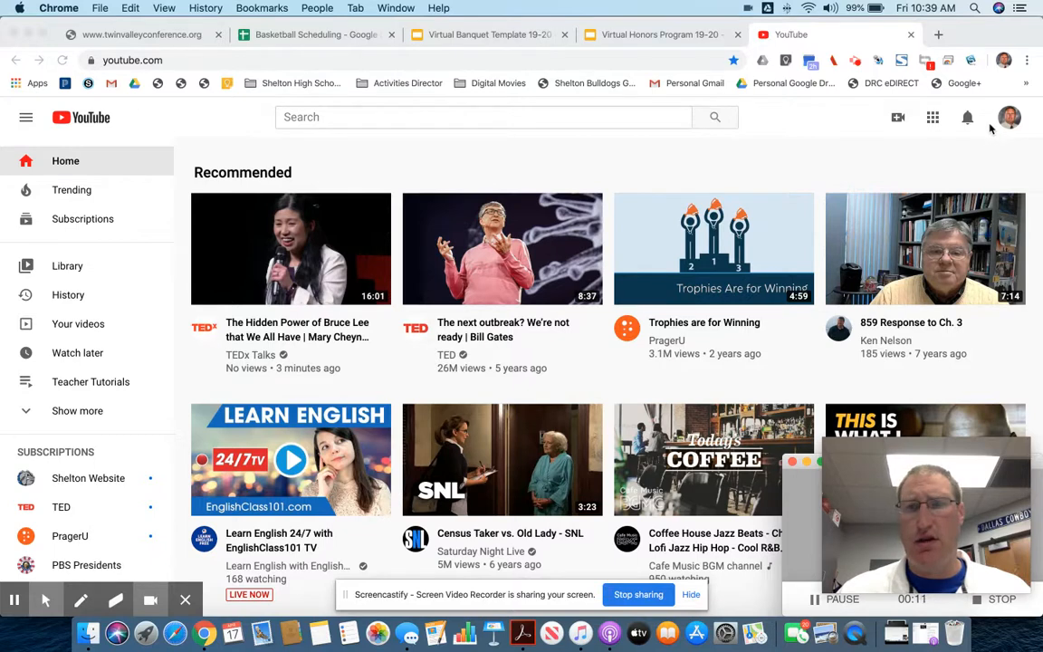
Start a video upload and add the file "Untitled_ Apr 17, 2020 10_33 AM.mp4" from the Downloads folder.
click(888, 158)
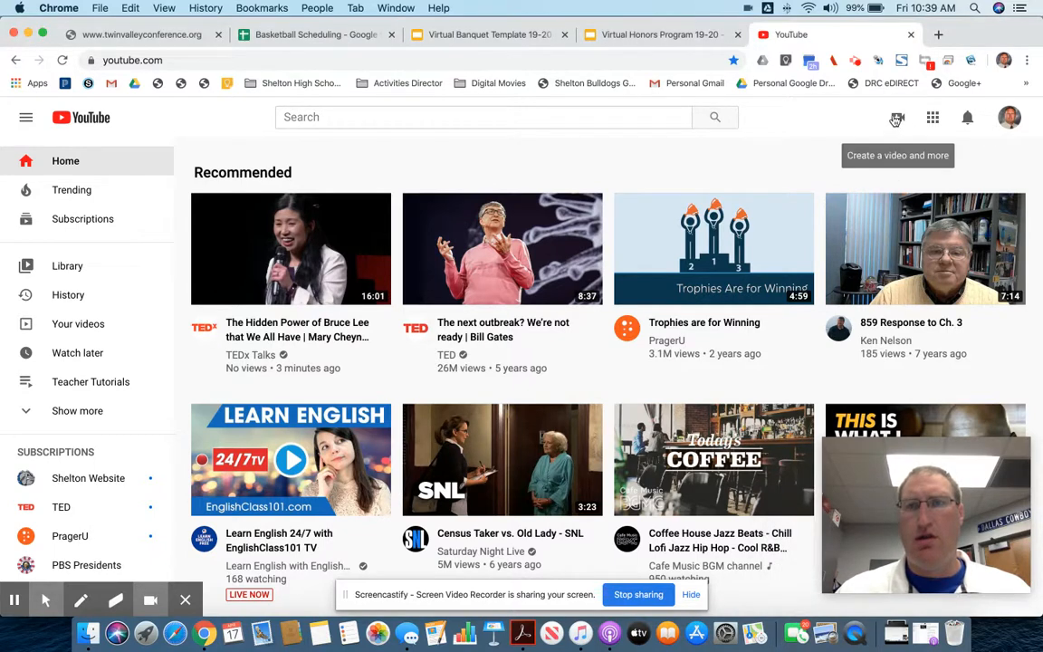
click(896, 121)
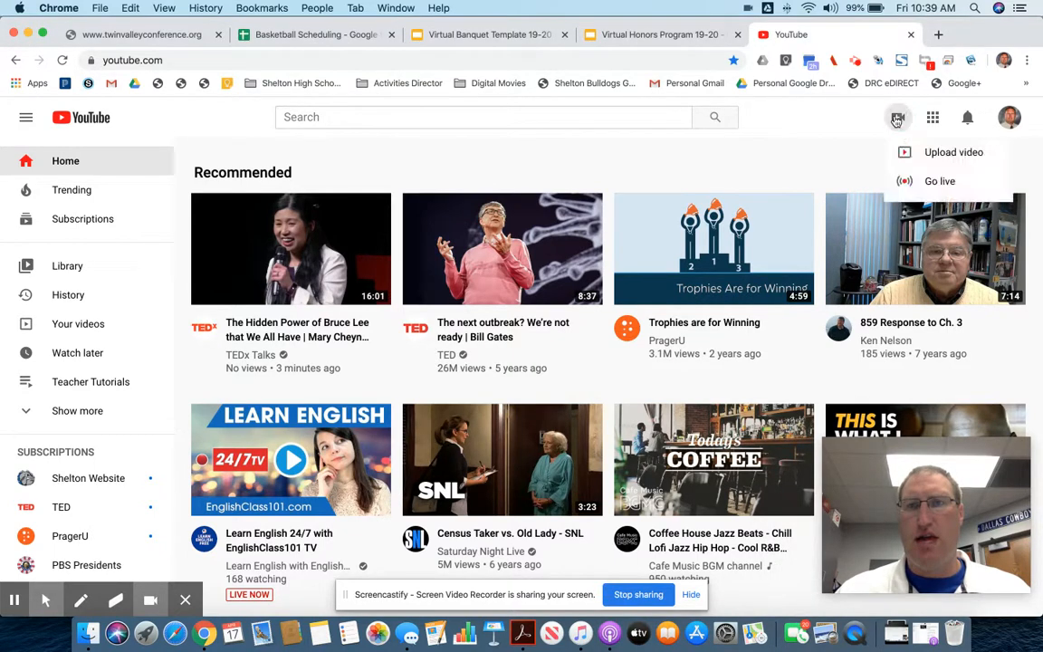
click(939, 154)
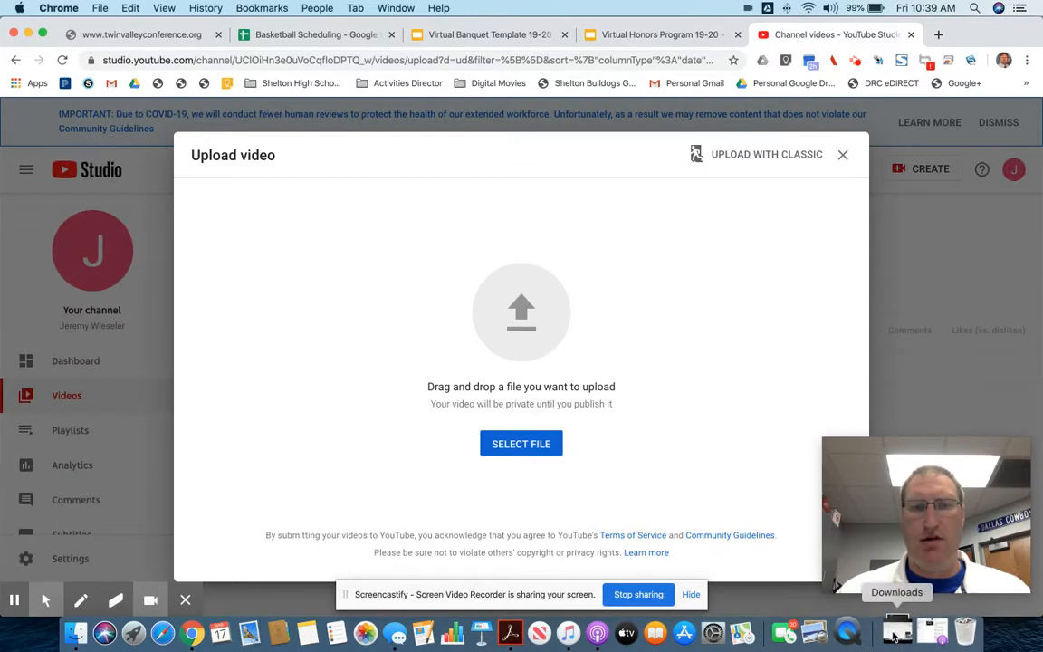
click(895, 637)
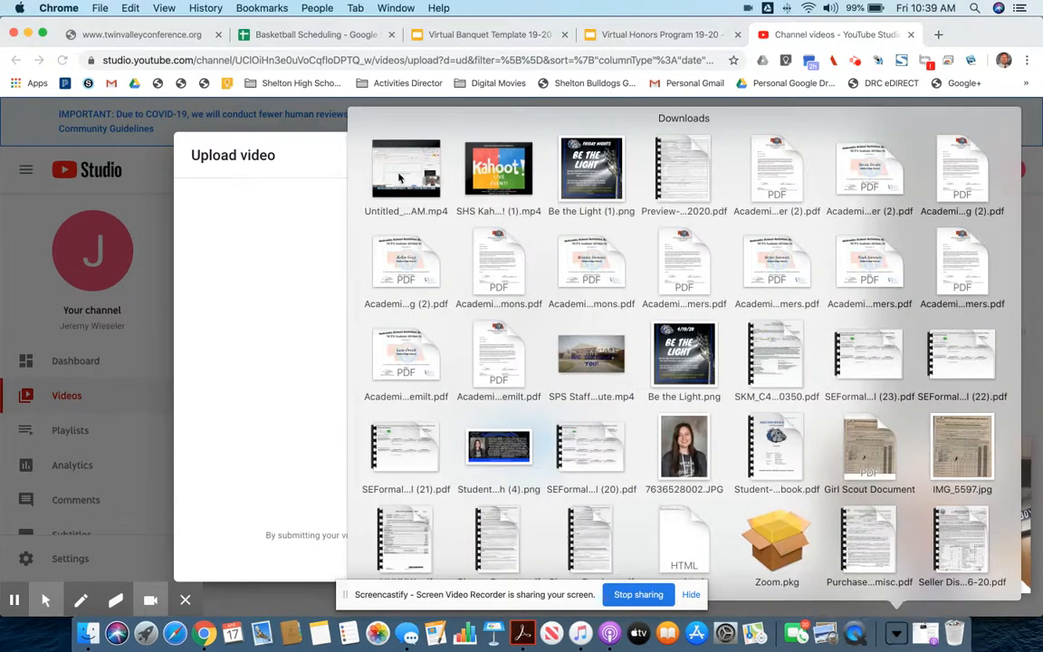
drag(419, 180, 545, 316)
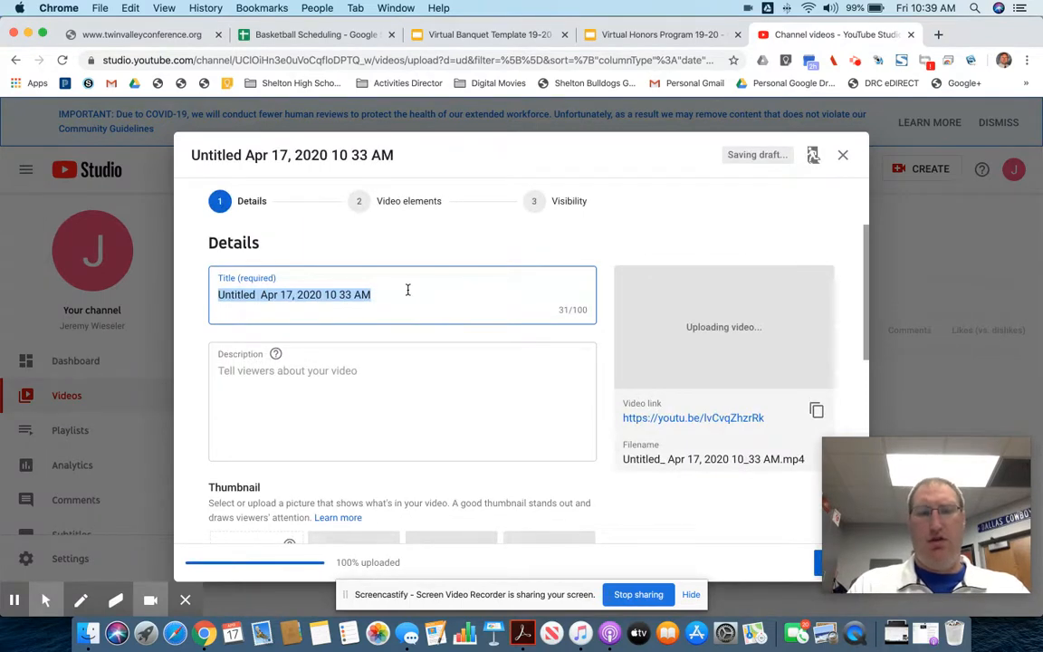
Replace the video's title with "Teacher Video Upload Tutorial".
text(TEach)
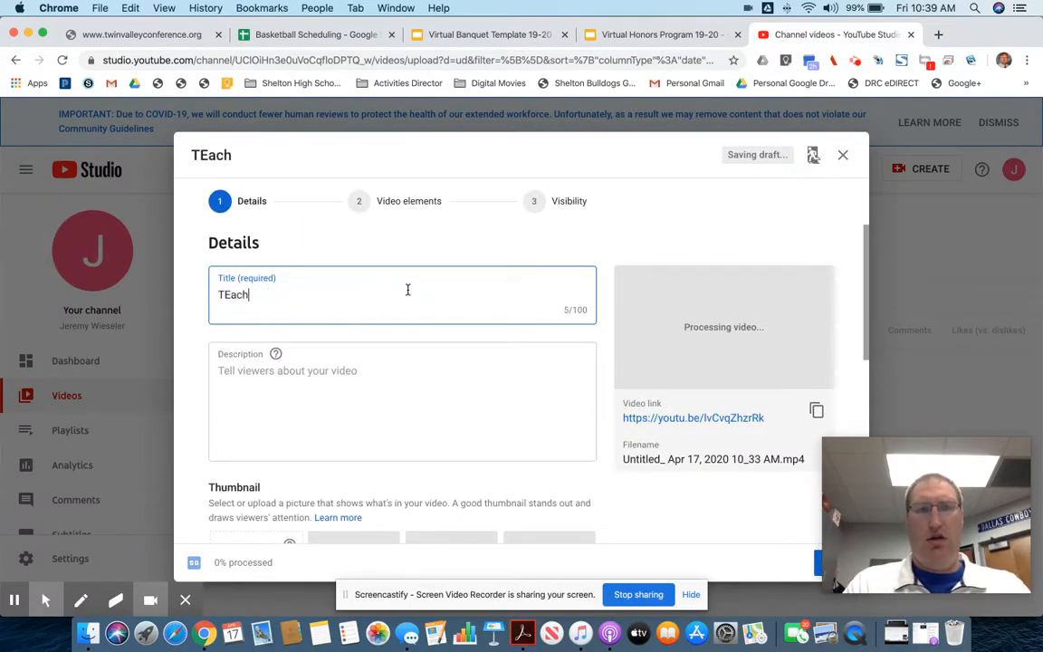
text(cher)
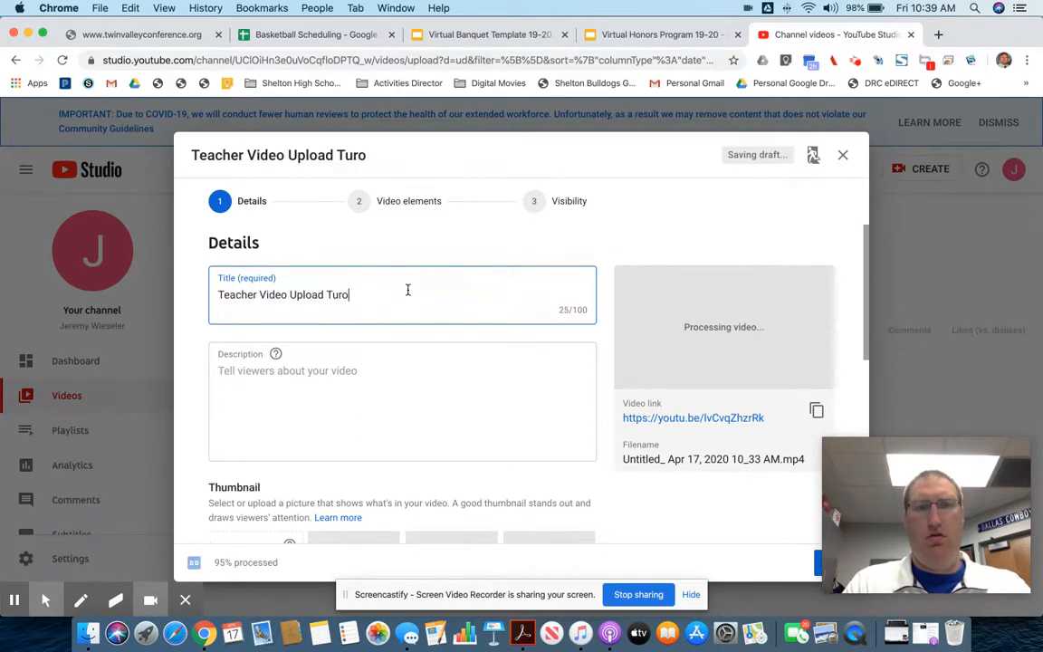
text(Video Upload Tutorial)
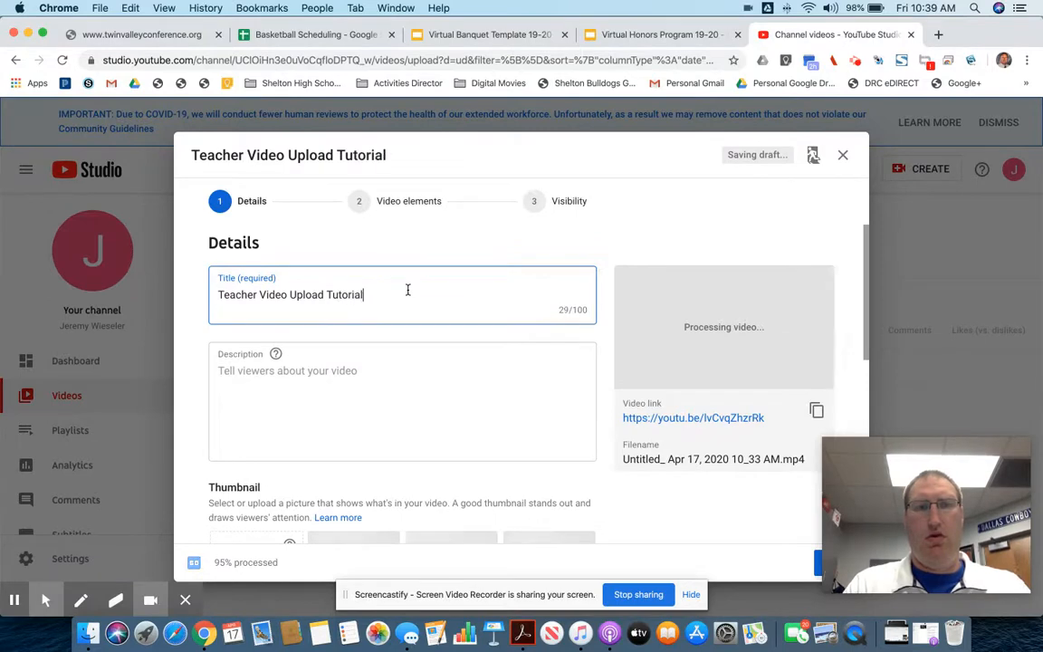
Mark the video as made for kids and continue to the video elements stage.
scroll(647, 494, down, 1)
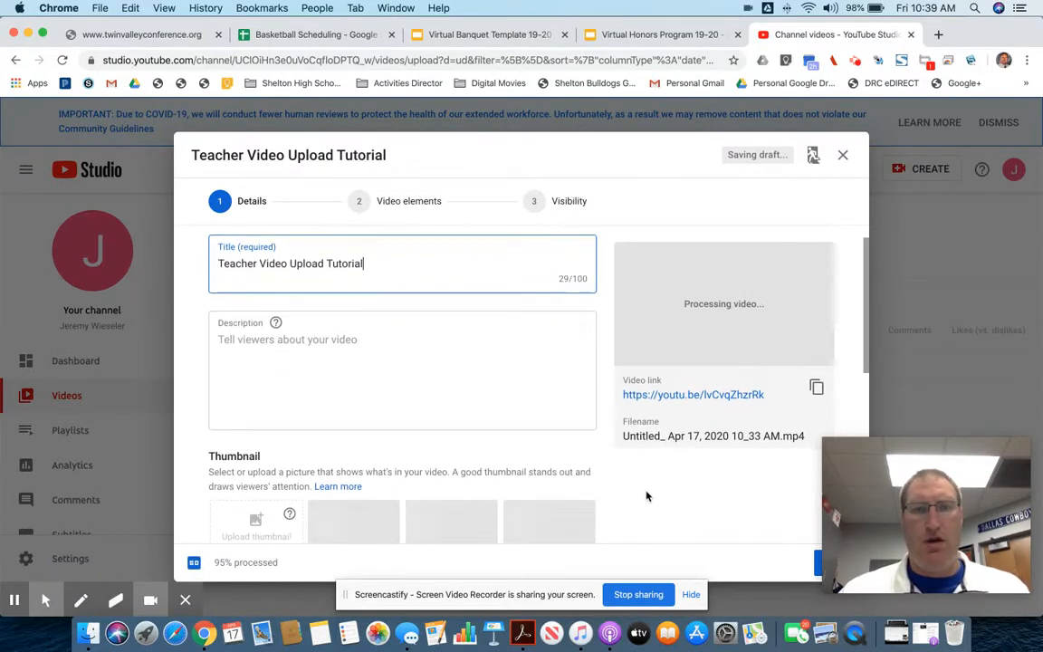
scroll(674, 496, down, 1)
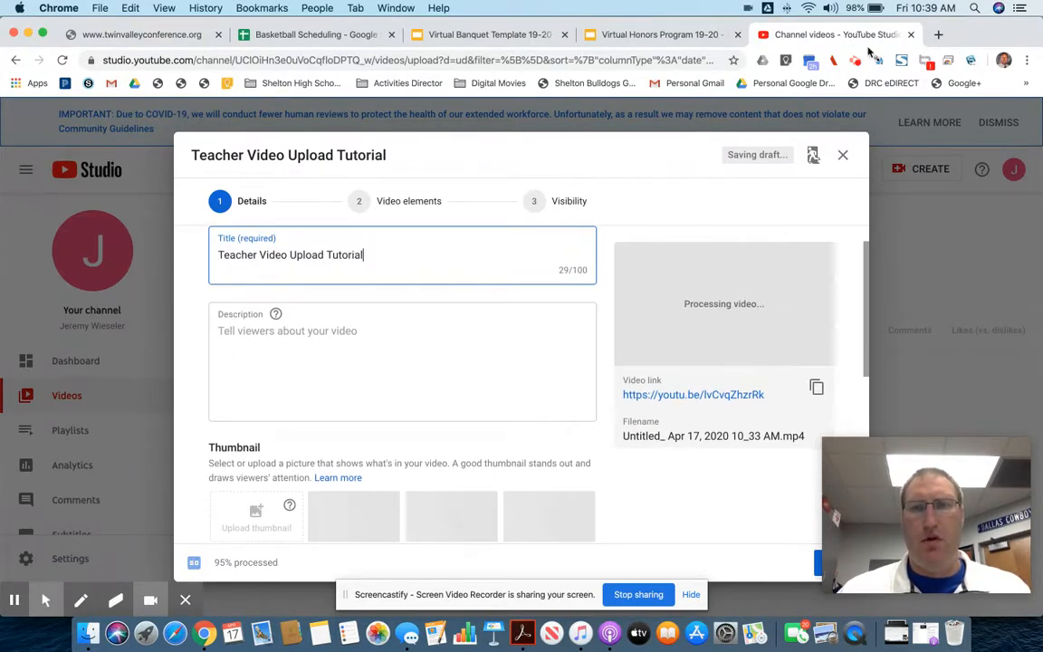
scroll(785, 419, right, 3)
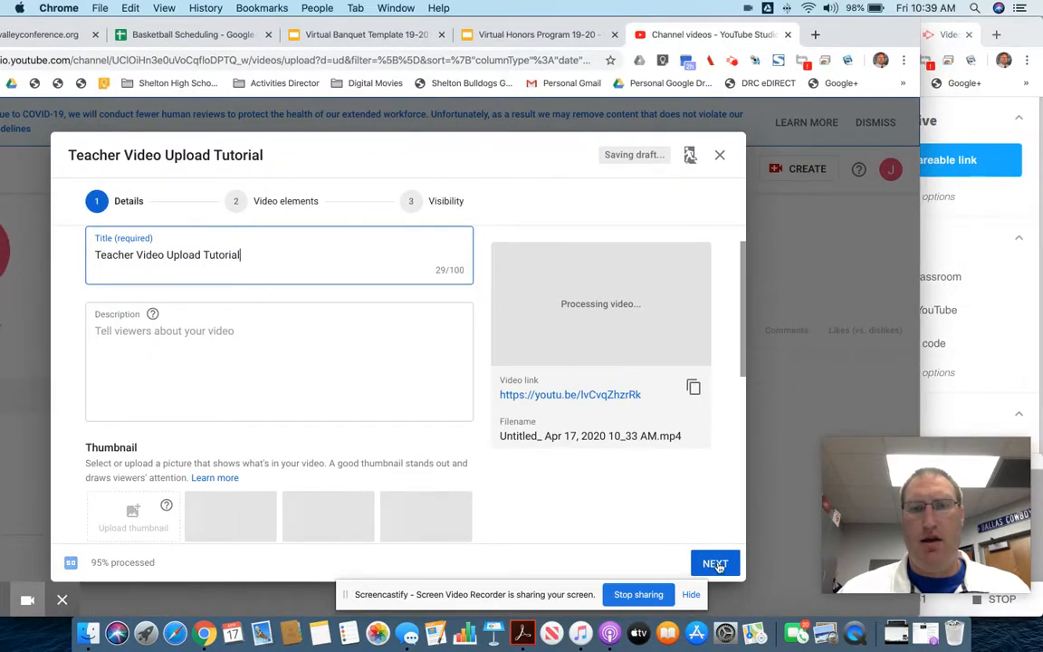
click(715, 564)
click(93, 387)
click(715, 564)
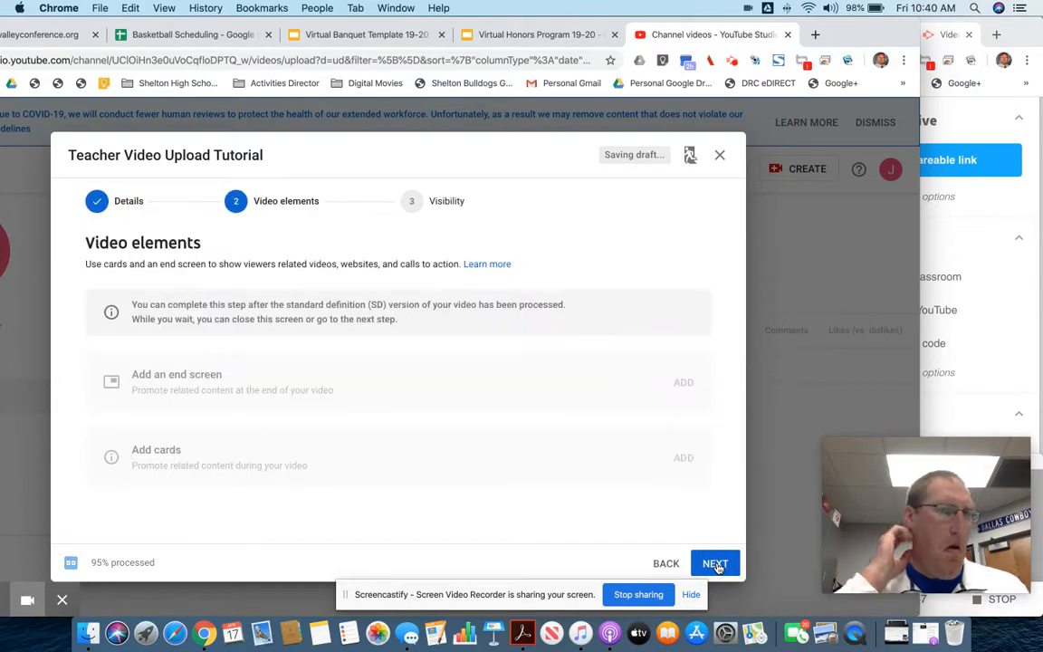
Skip the video elements, publish the video with Public visibility, and dismiss the published confirmation.
click(700, 563)
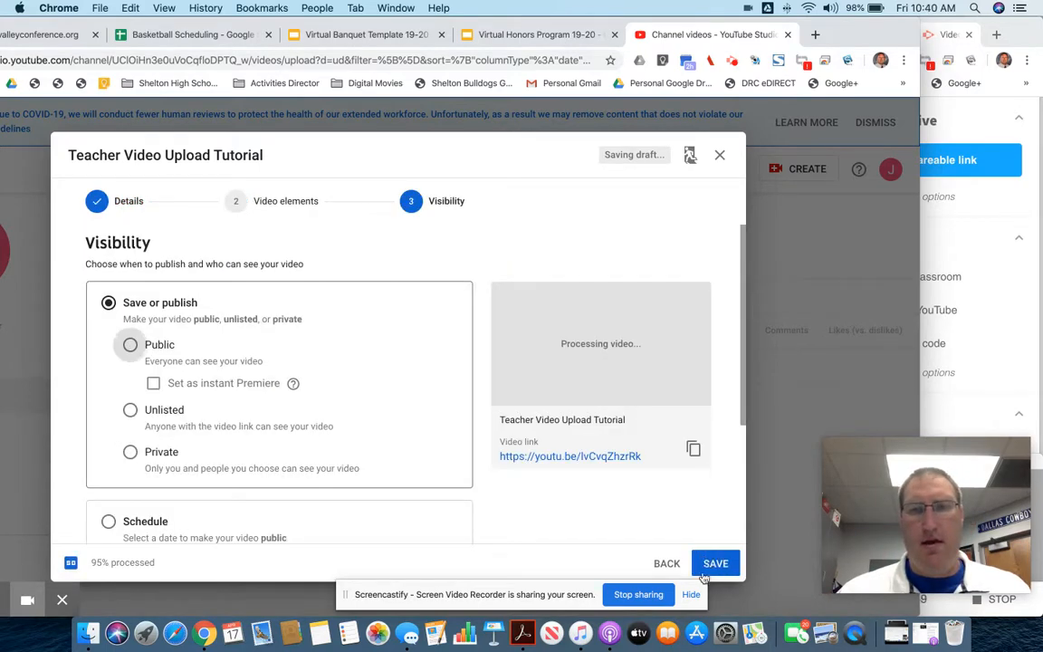
click(135, 347)
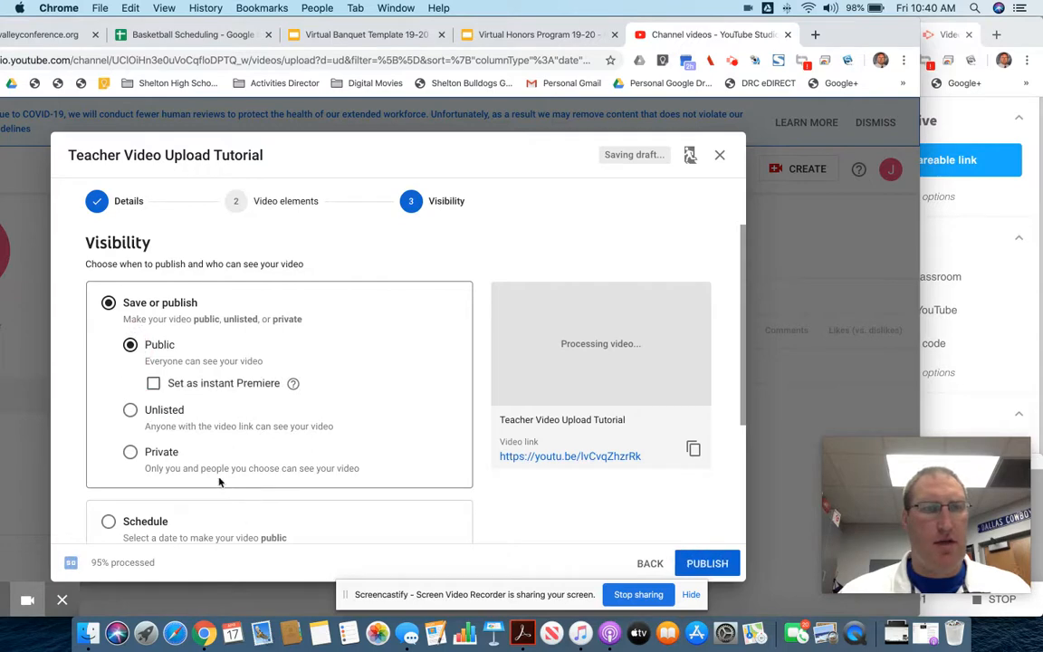
click(718, 564)
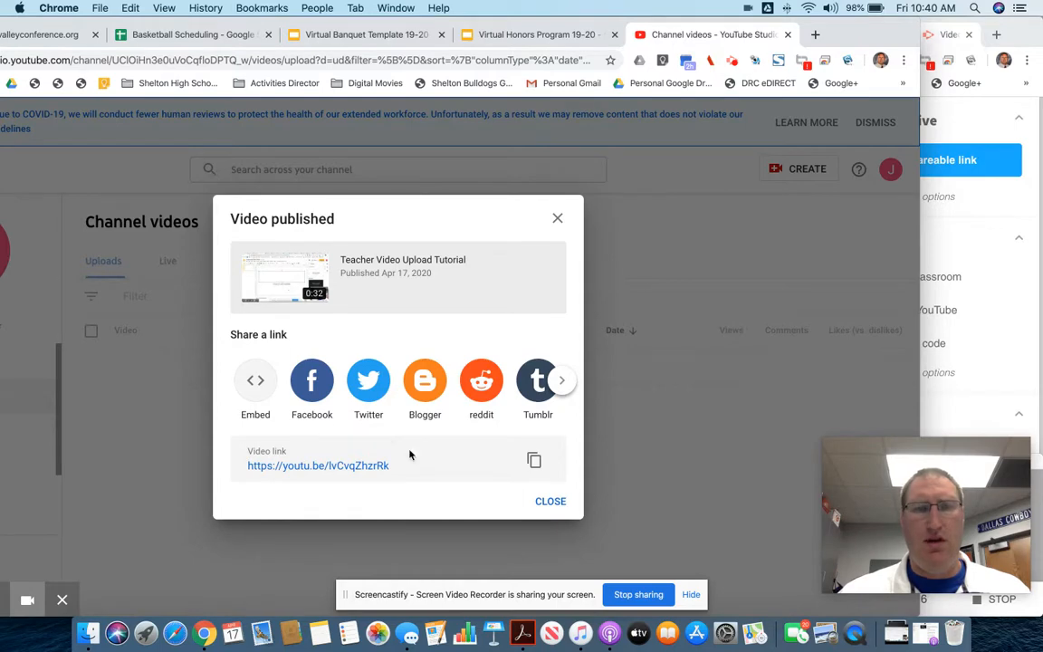
click(552, 503)
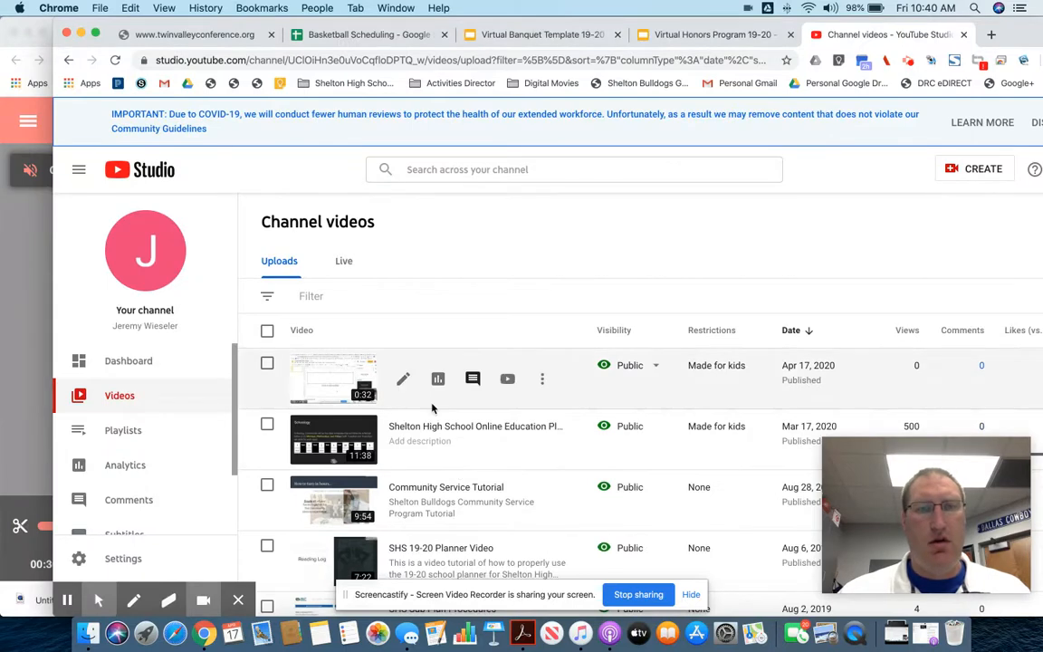
Open the details page of the newly published Teacher Video Upload Tutorial video.
click(267, 366)
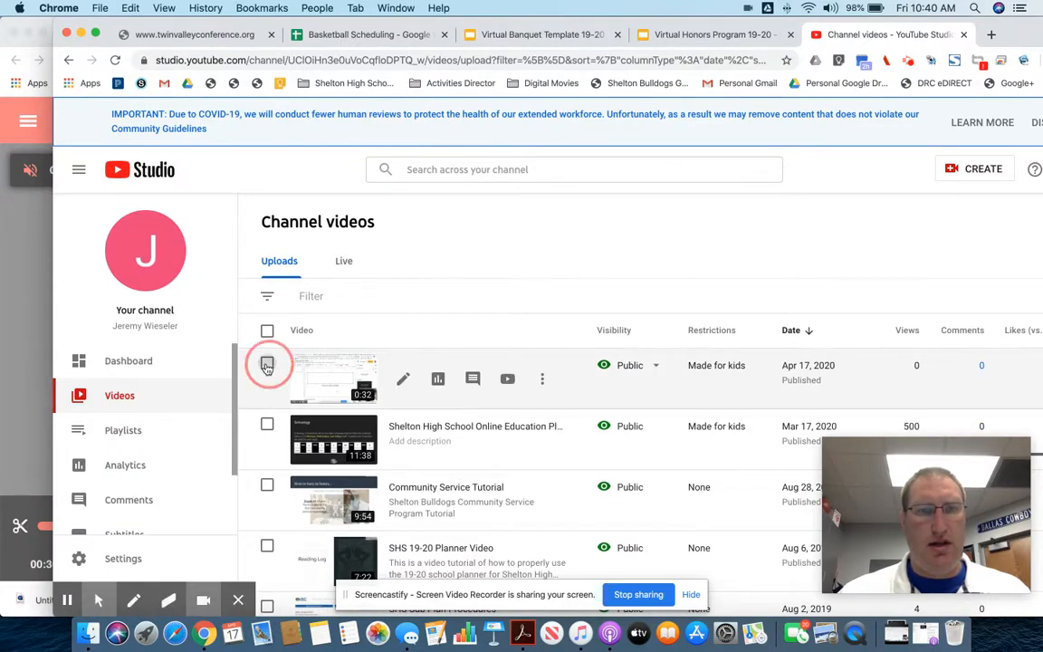
click(267, 409)
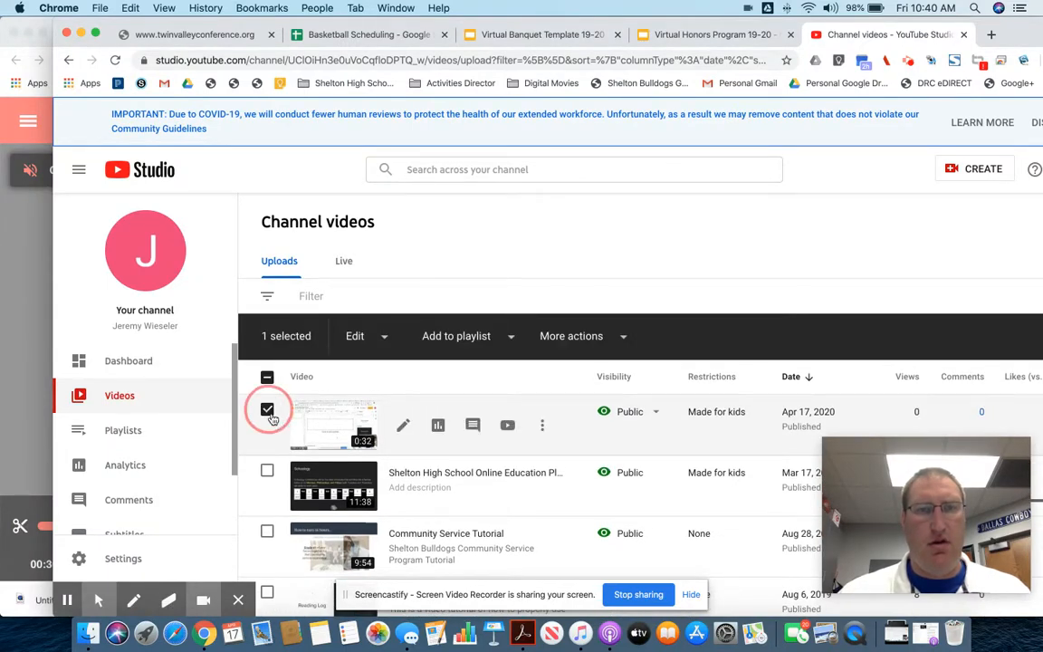
click(324, 397)
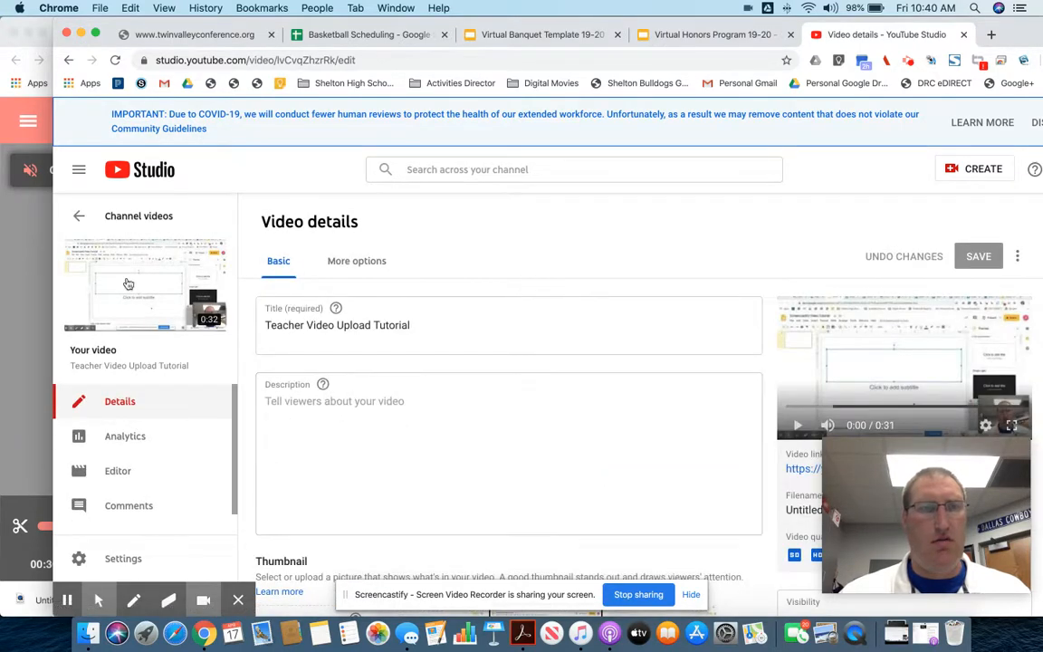
Select Teacher Tutorials as the playlist in the video's details.
scroll(290, 353, down, 1)
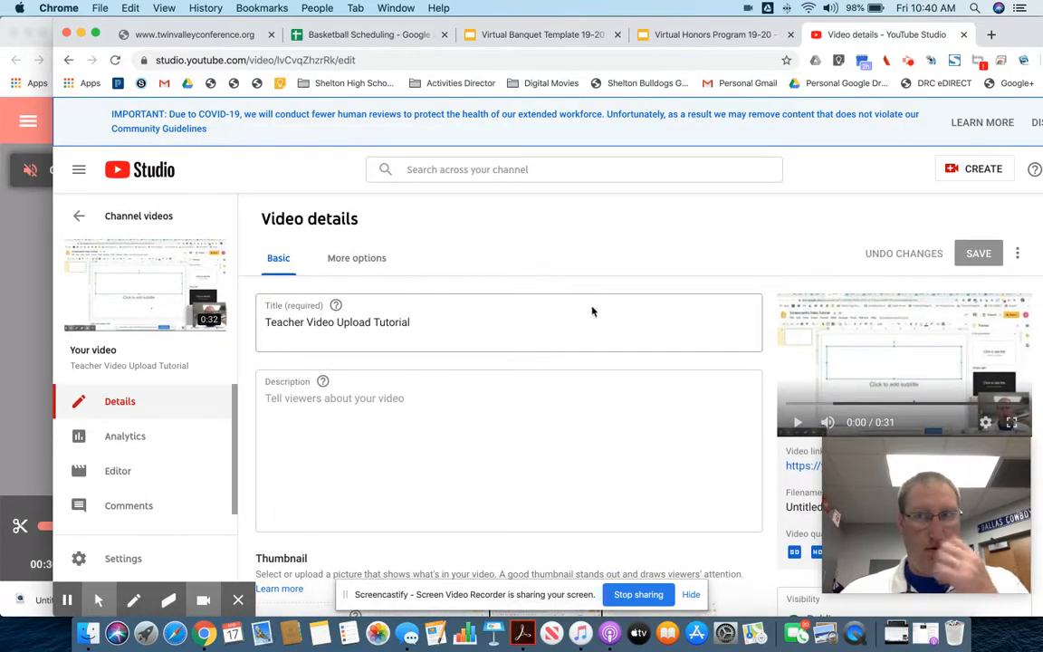
scroll(628, 287, down, 5)
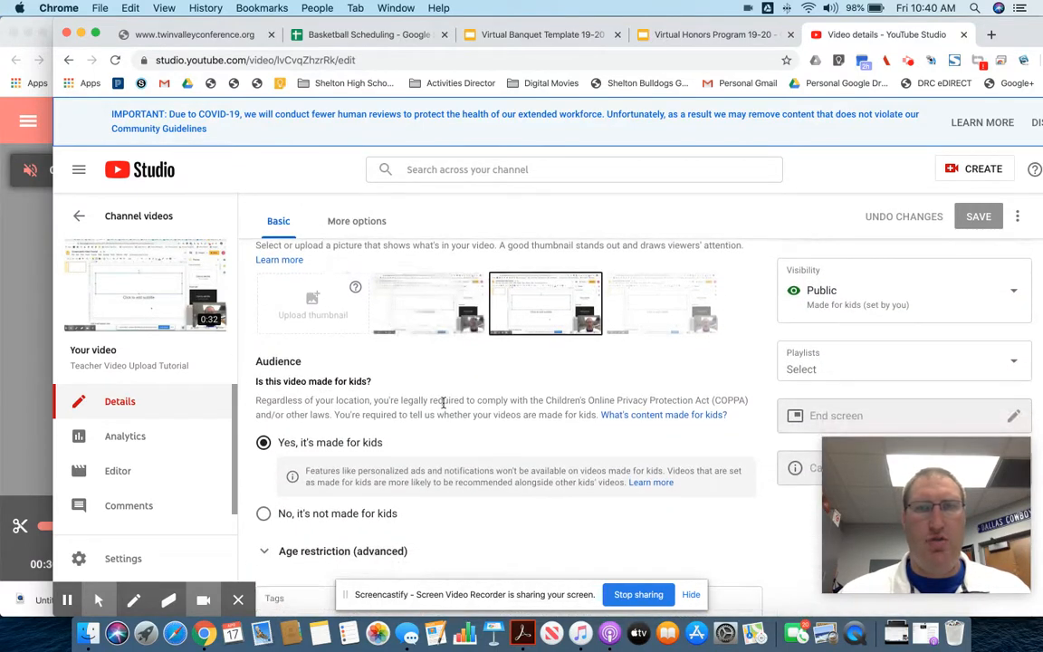
click(1013, 361)
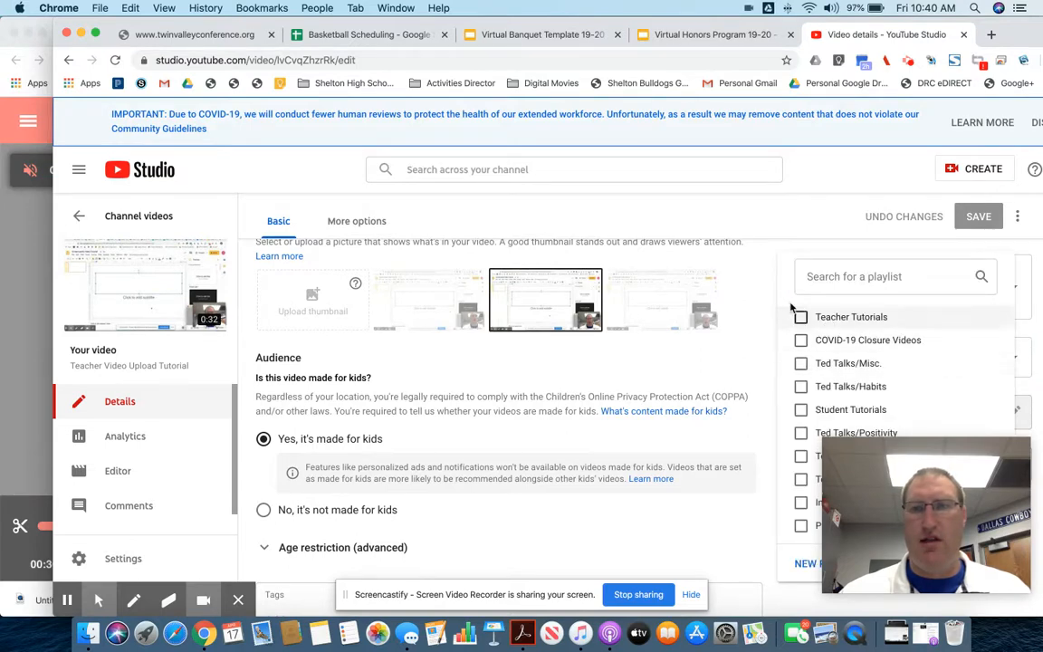
click(800, 319)
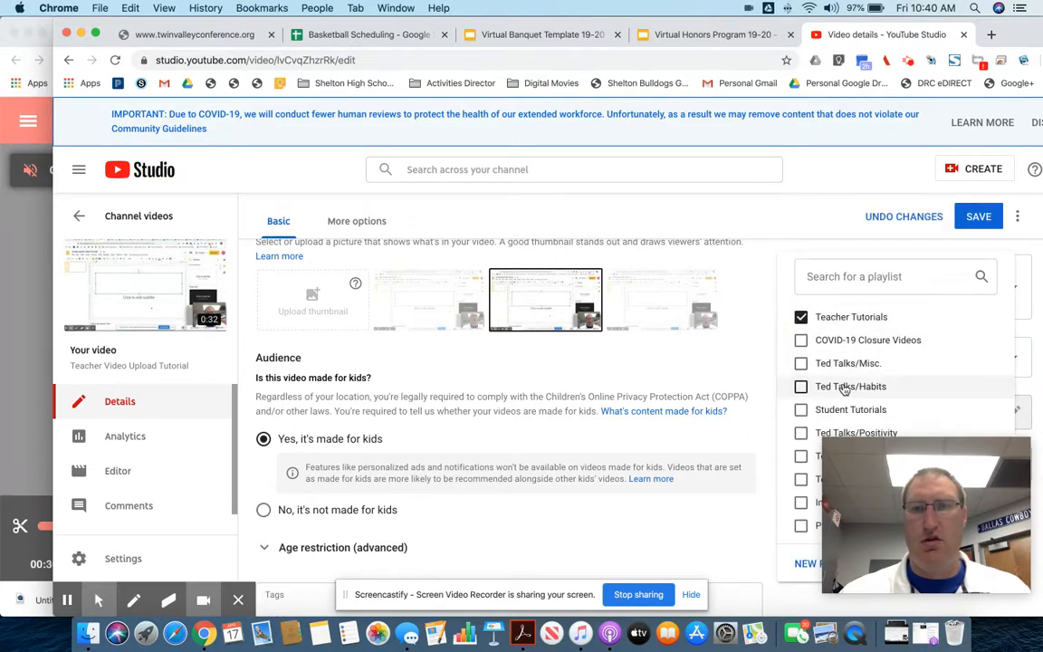
click(888, 210)
scroll(680, 344, up, 3)
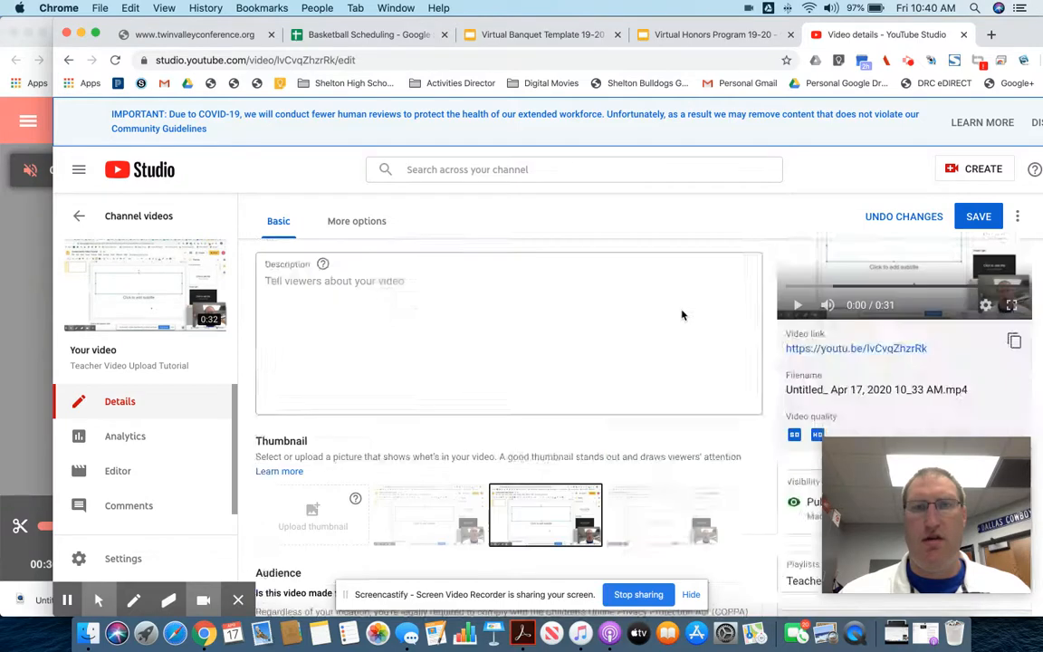
scroll(679, 317, up, 2)
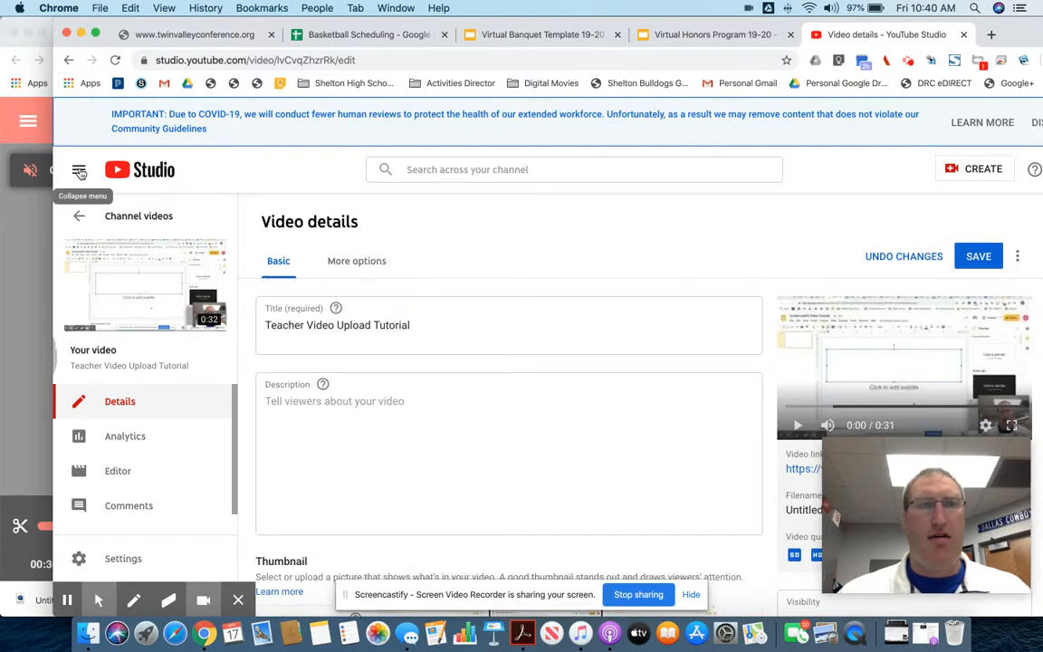
Leave the video details without saving and go to youtube.com.
click(80, 172)
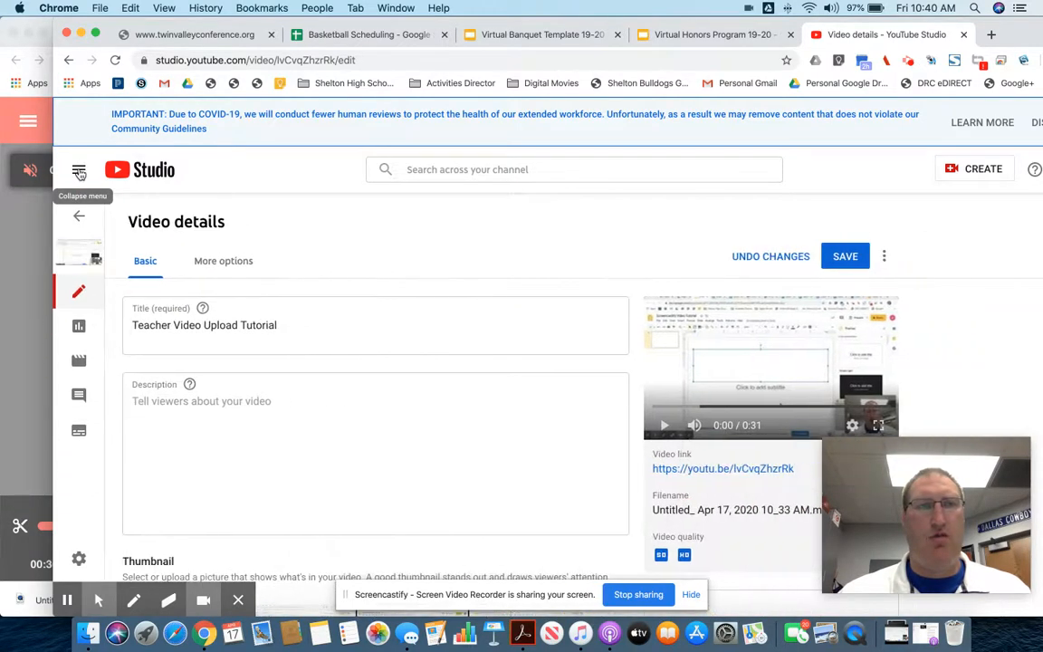
click(483, 61)
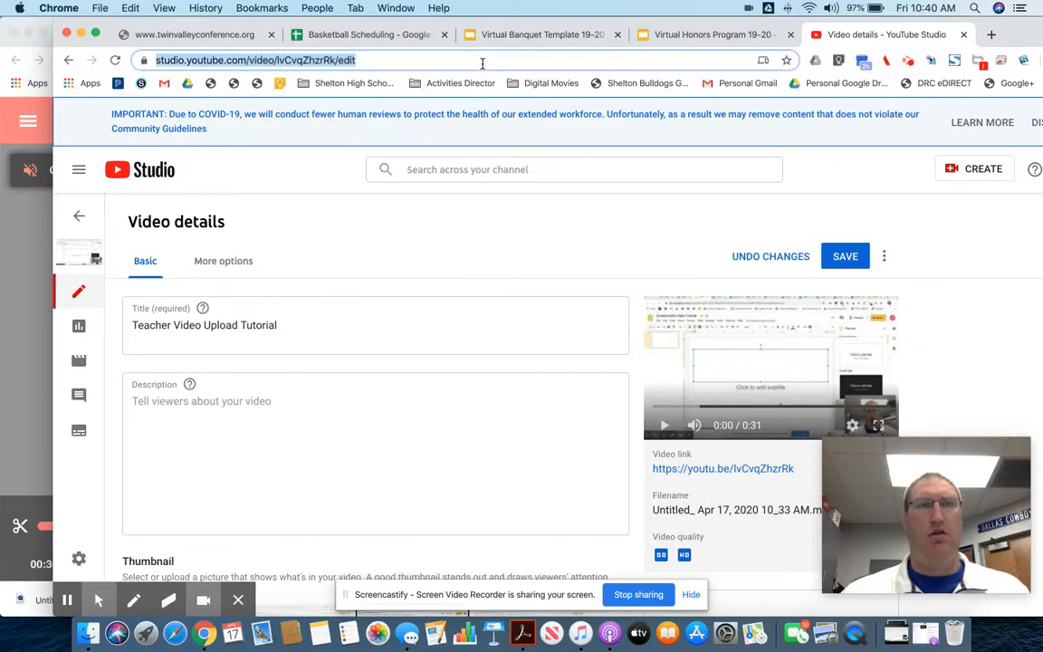
text(youtb)
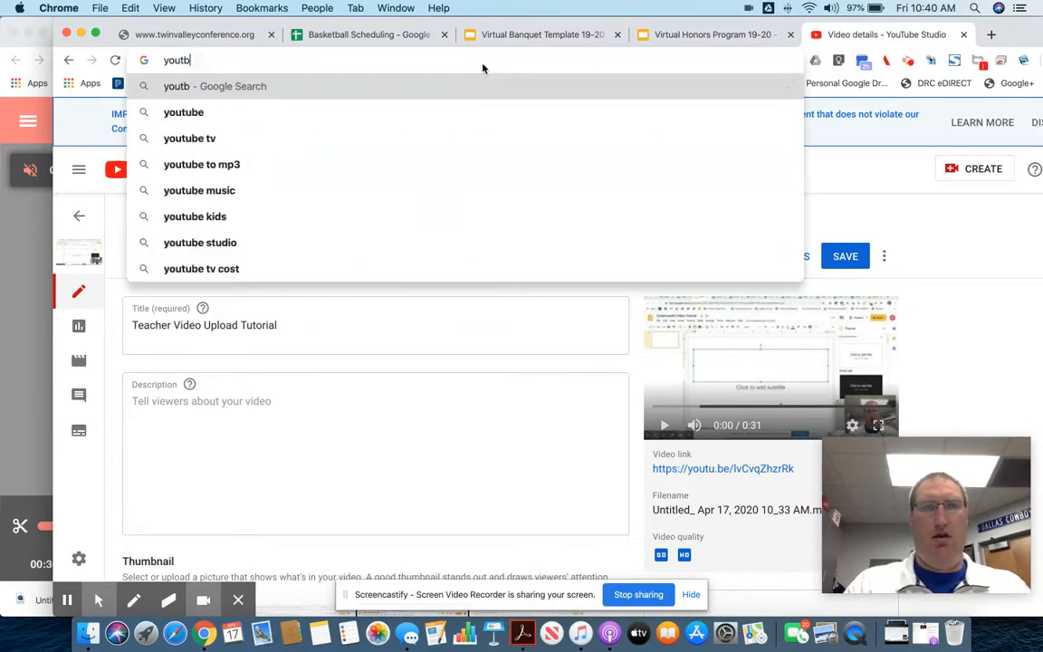
key(BackSpace)
text(ube.c)
key(Return)
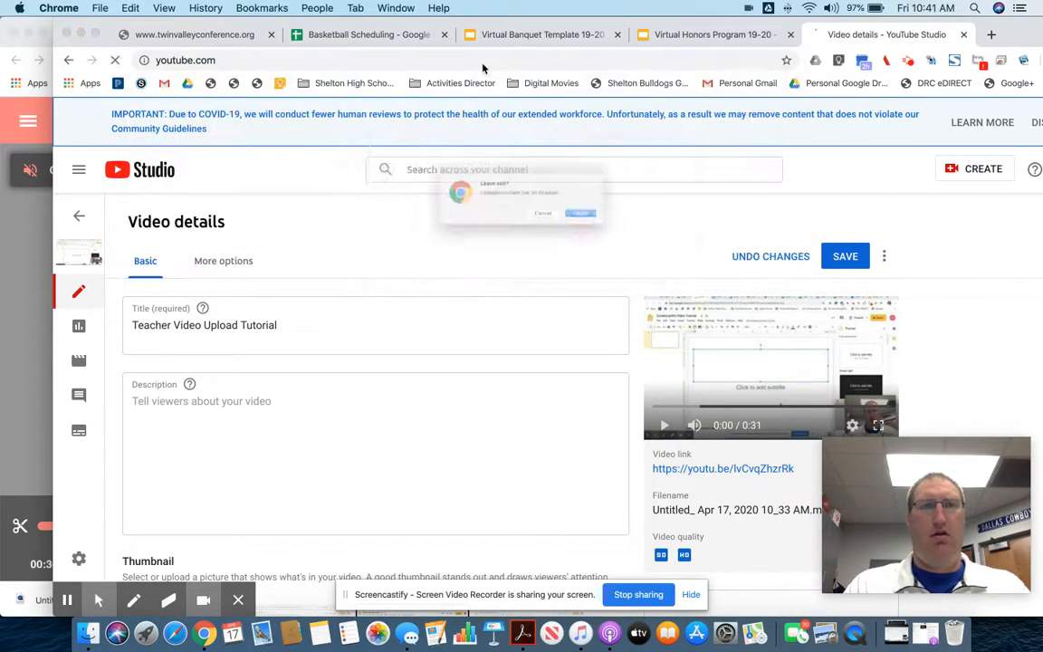
key(Return)
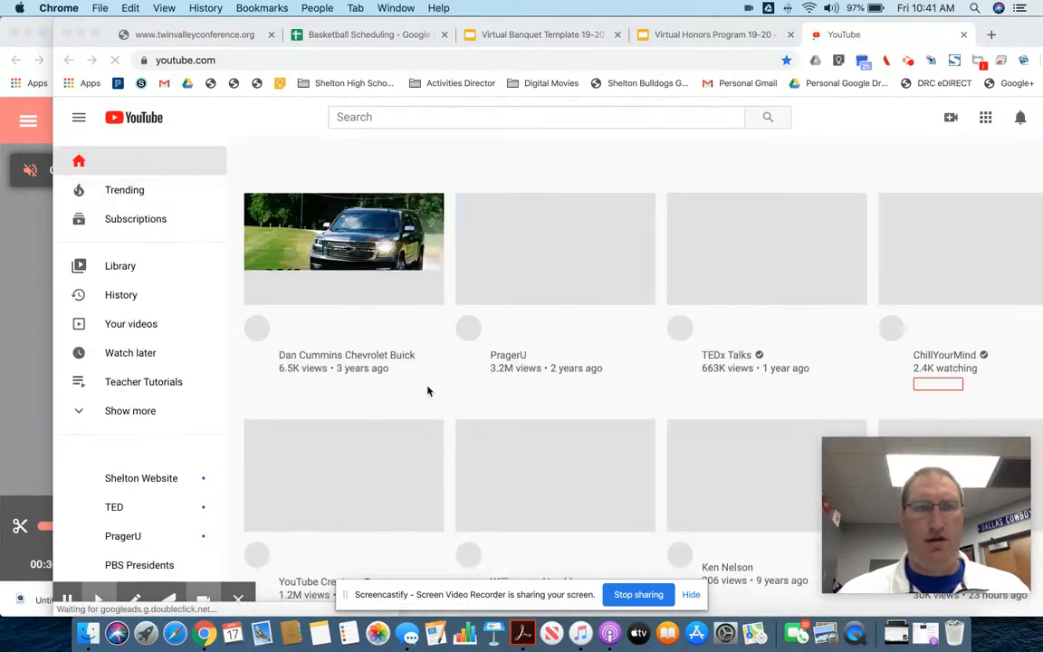
Expand the full list of playlists, open Teacher Tutorials, and look through its videos.
click(106, 403)
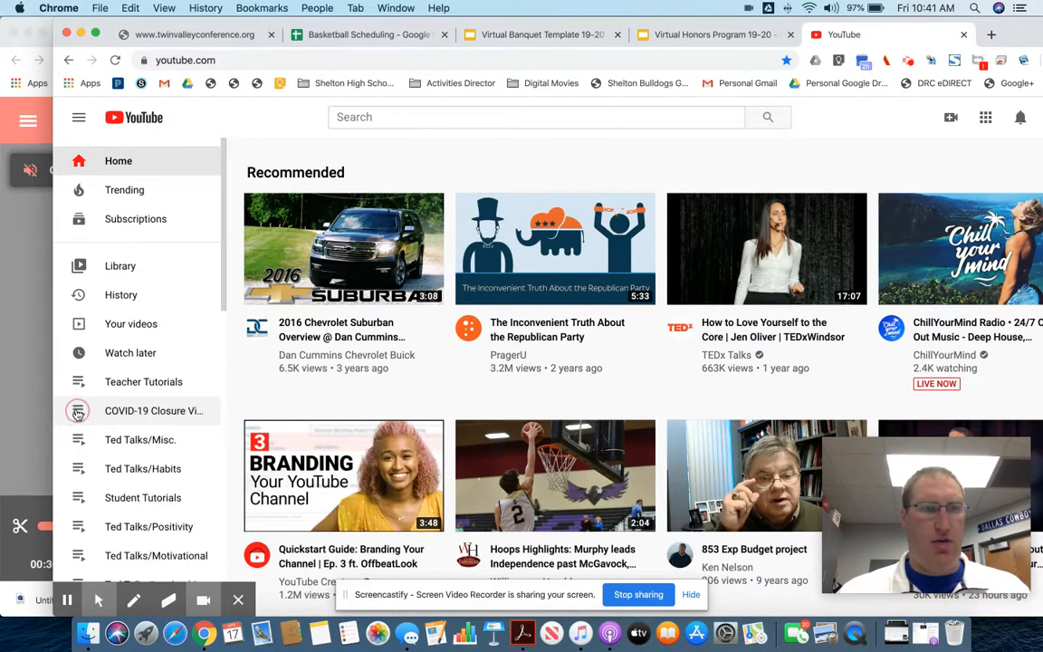
click(140, 381)
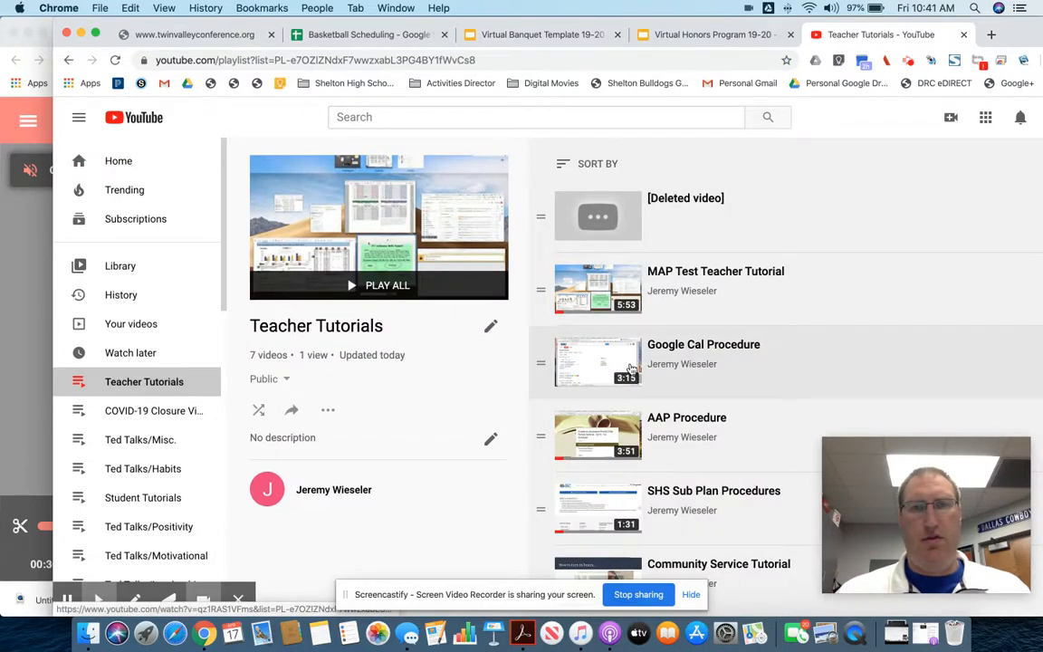
scroll(631, 369, down, 2)
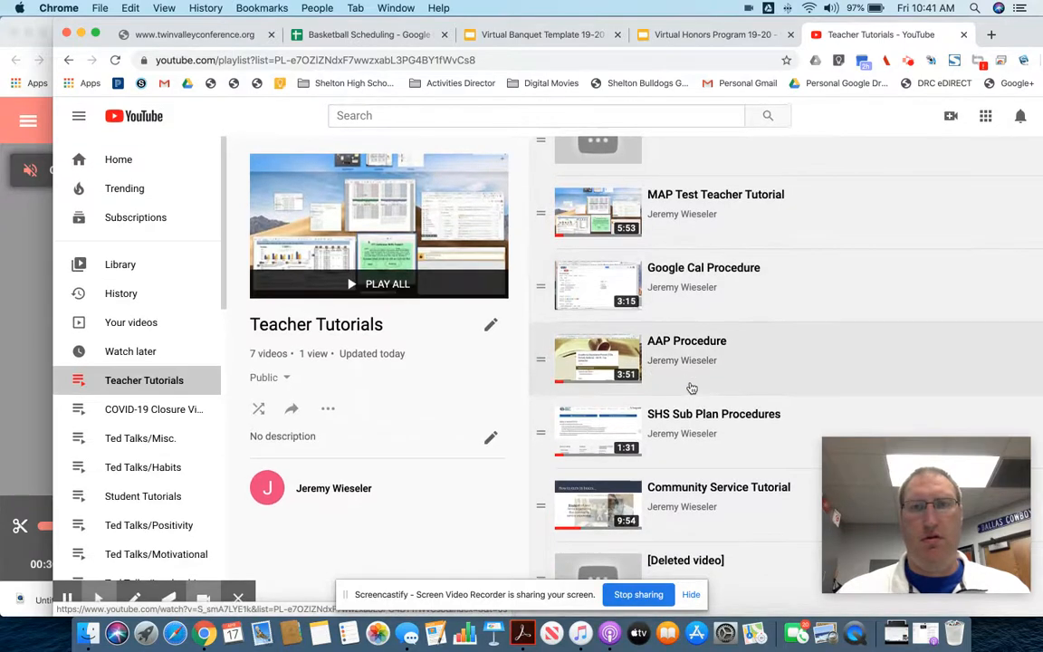
scroll(698, 368, up, 1)
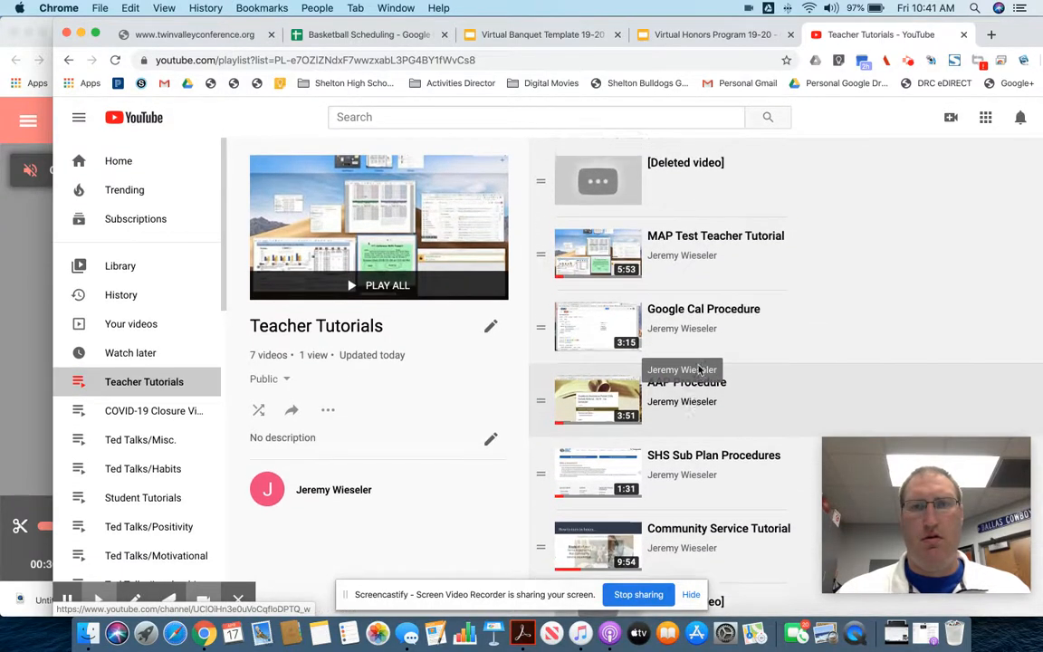
scroll(698, 369, up, 1)
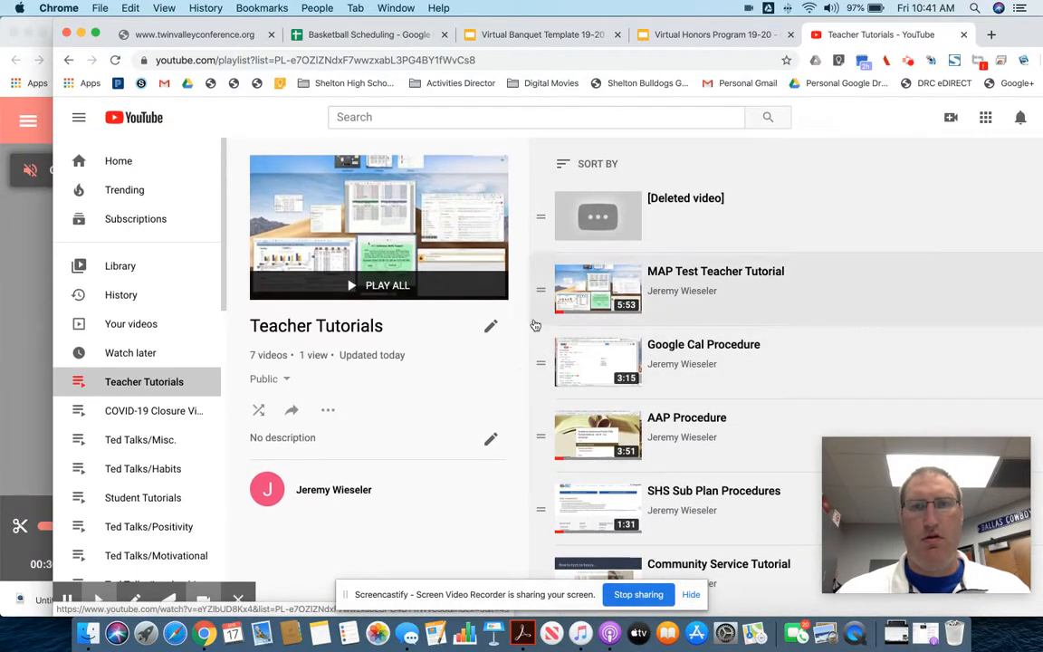
Open the channel's list of uploaded videos.
click(128, 384)
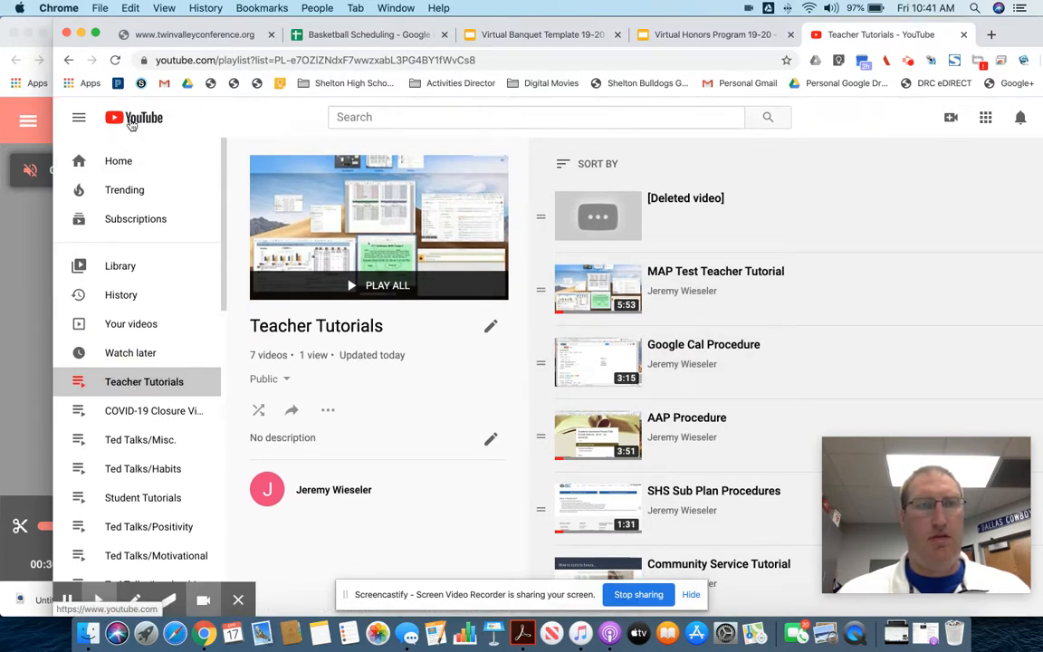
click(121, 263)
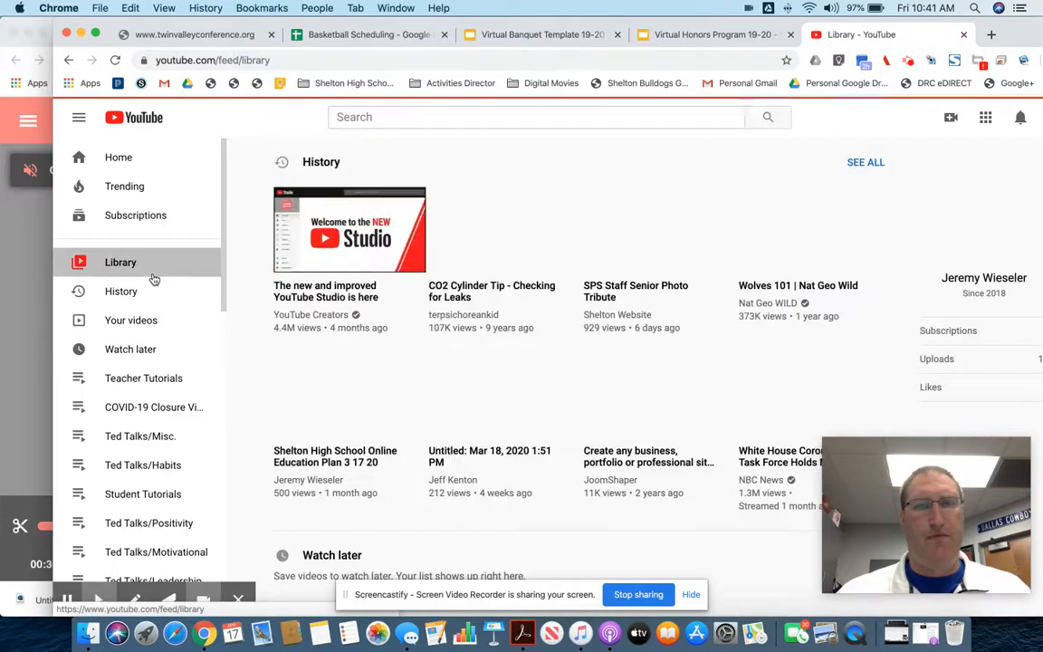
click(161, 328)
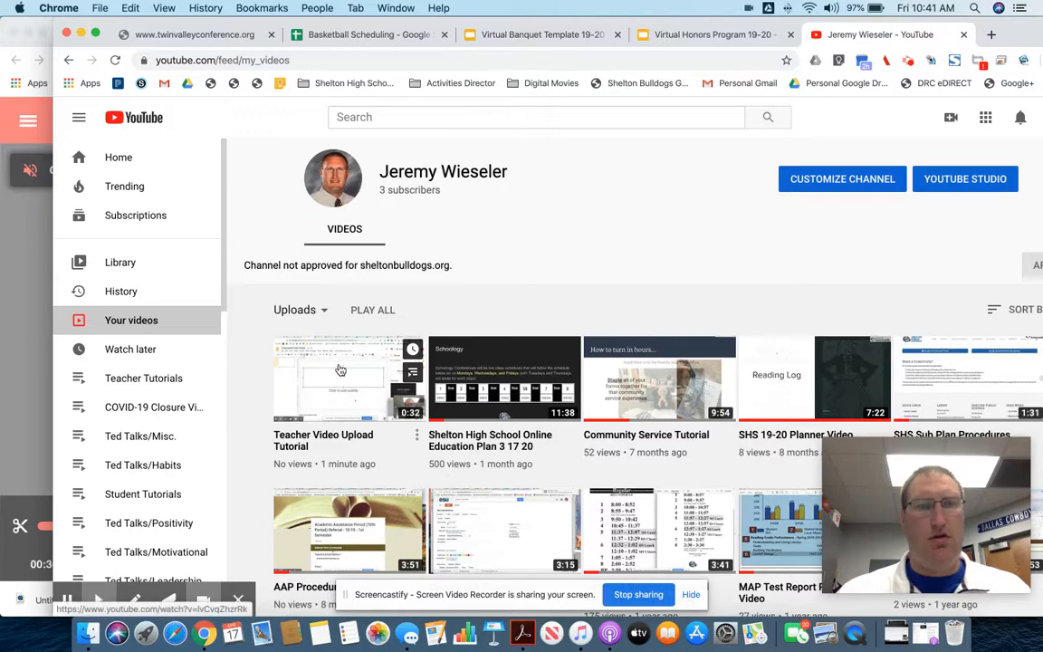
Save the Teacher Video Upload Tutorial video to the Teacher Tutorials playlist and close the playlist selection.
click(416, 436)
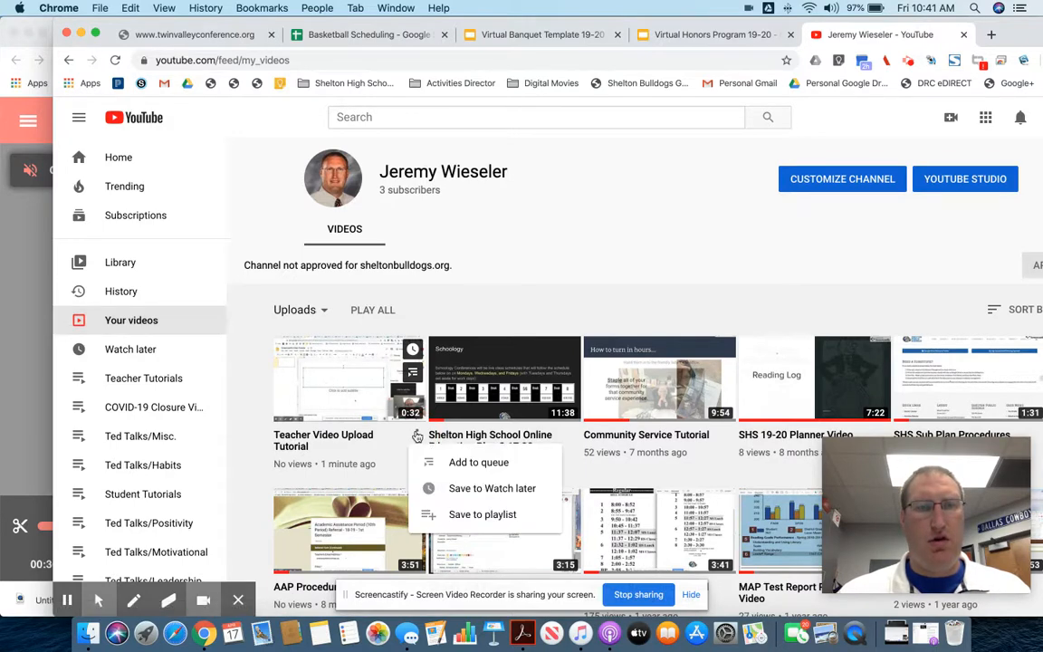
click(477, 515)
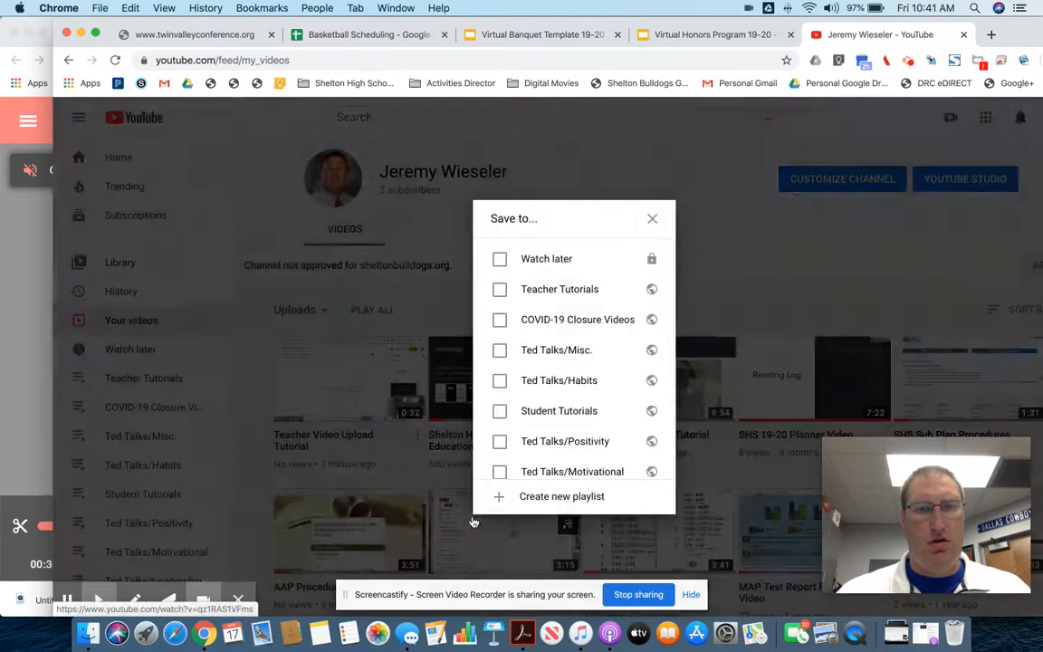
click(499, 291)
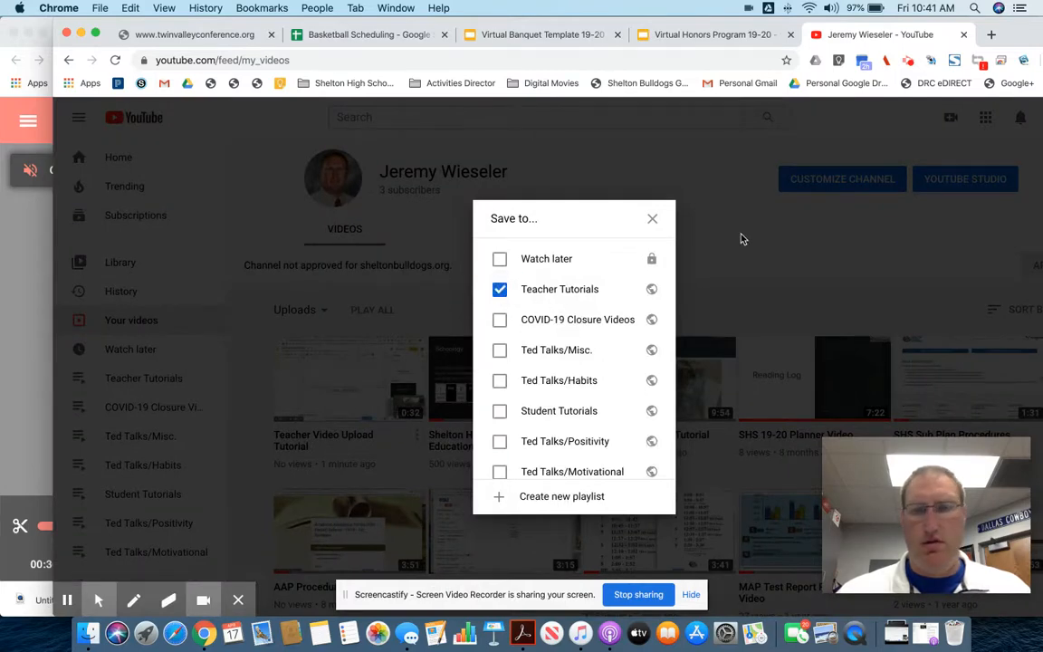
click(495, 291)
click(496, 289)
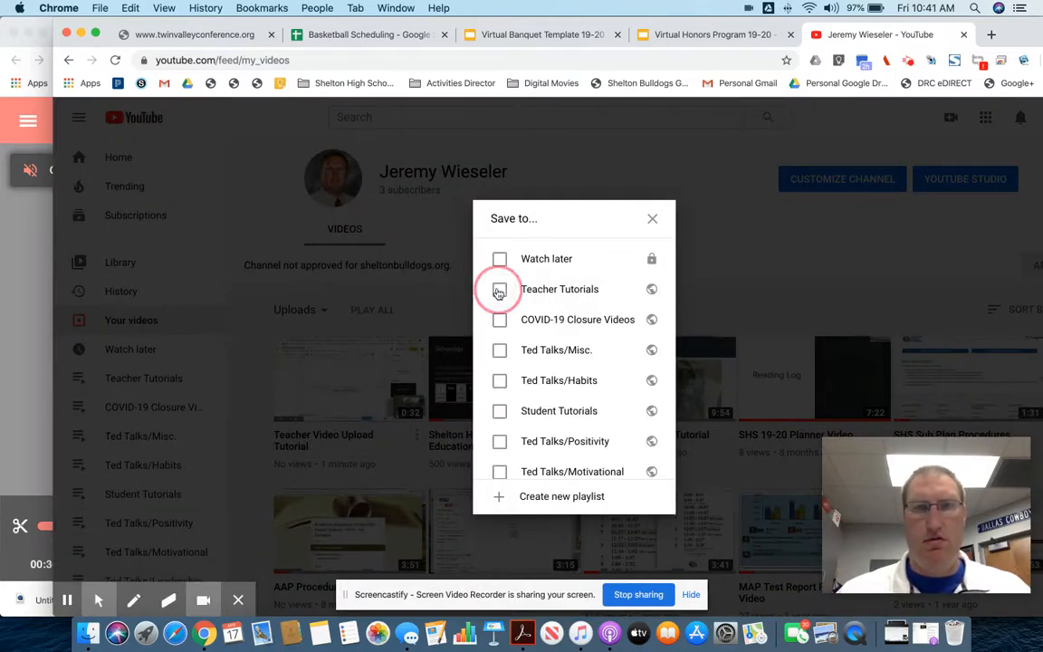
scroll(561, 387, down, 2)
scroll(586, 339, up, 3)
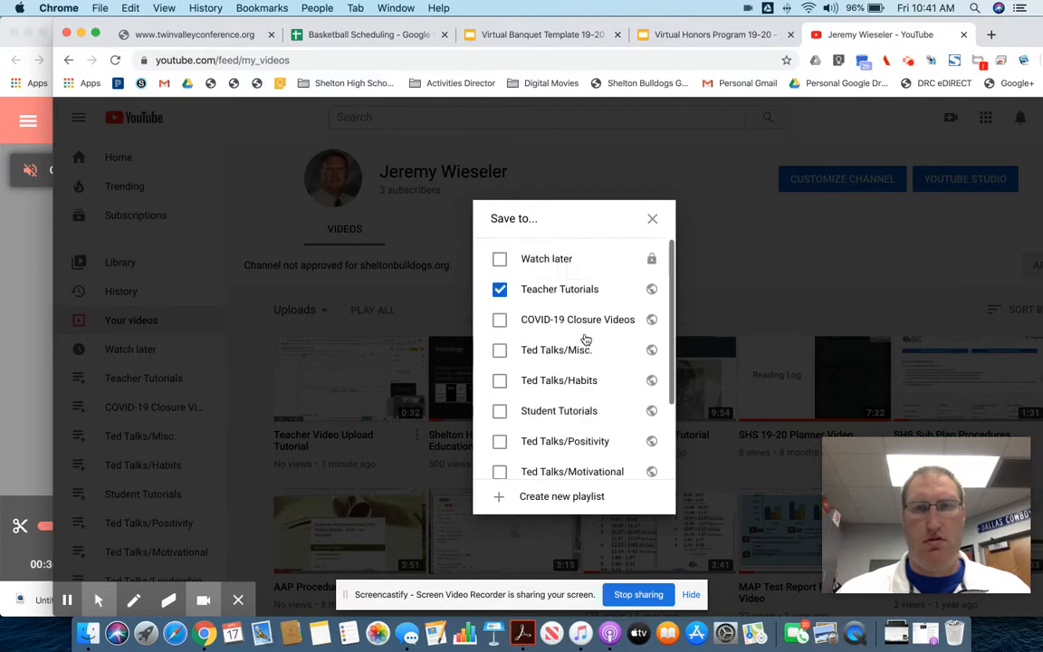
click(655, 219)
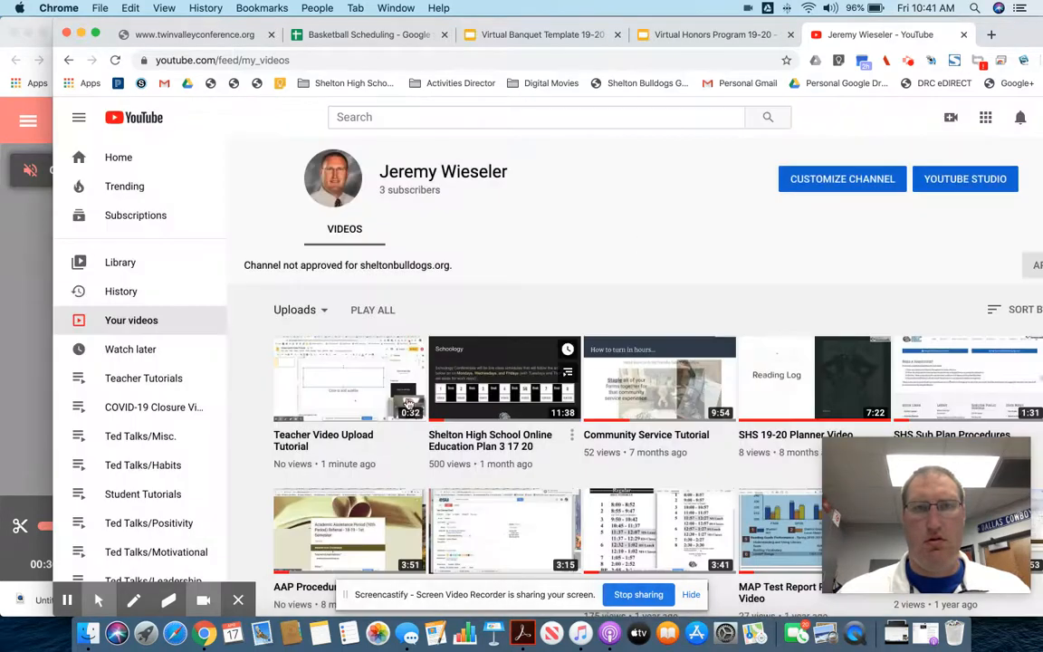
Check which playlists the Teacher Video Upload Tutorial video is saved to, leaving the selection as it is.
click(417, 440)
click(485, 514)
click(653, 218)
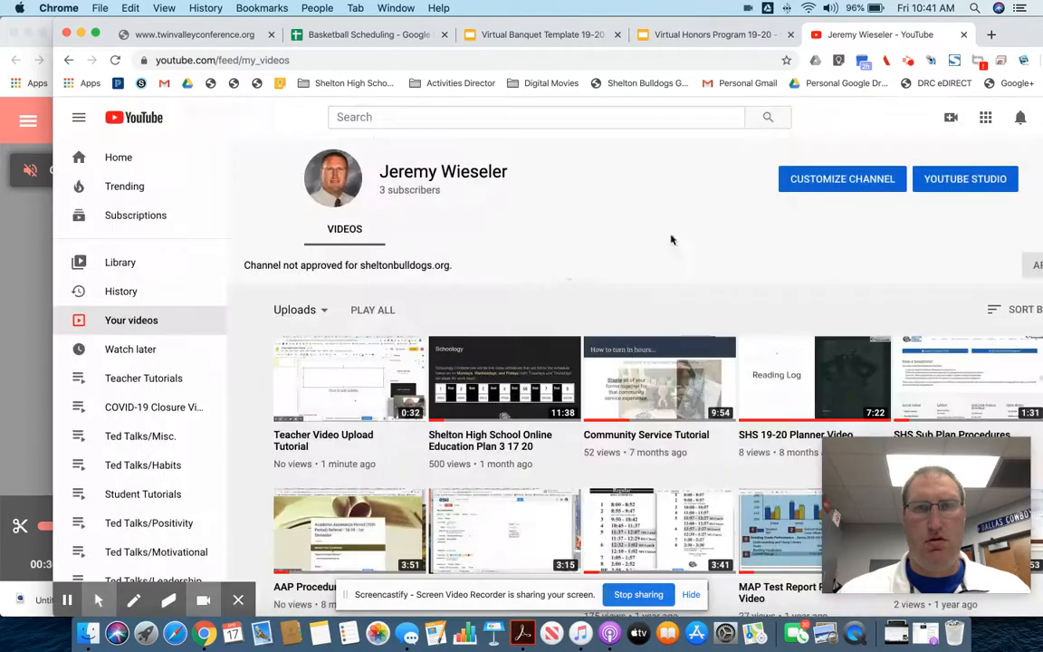
Open the Teacher Tutorials playlist and start the Teacher Video Upload Tutorial video from it.
click(154, 381)
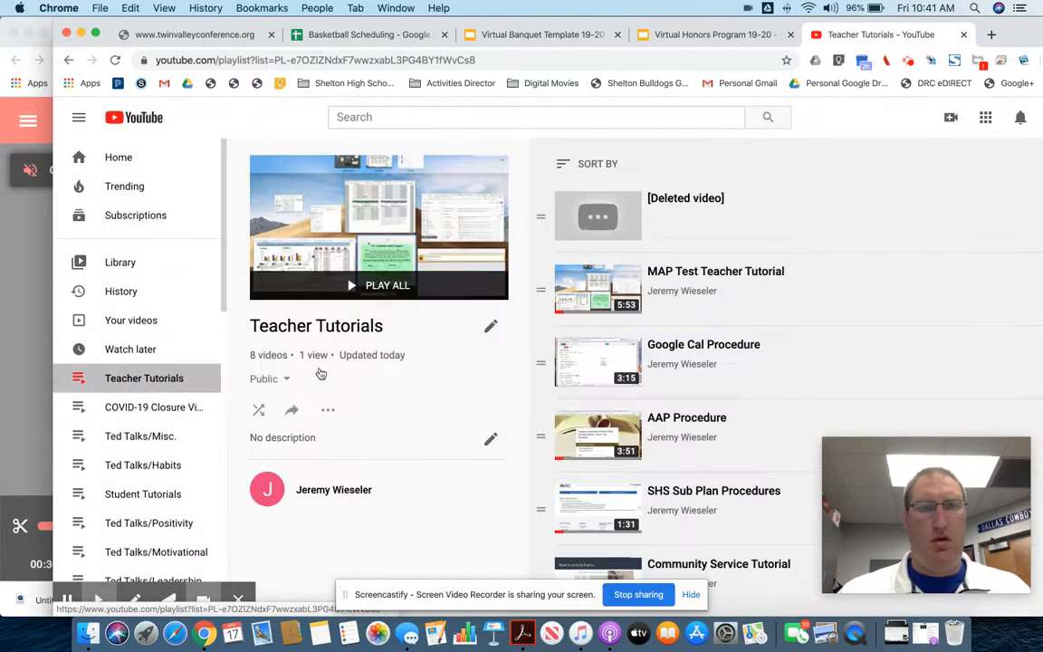
scroll(729, 394, down, 4)
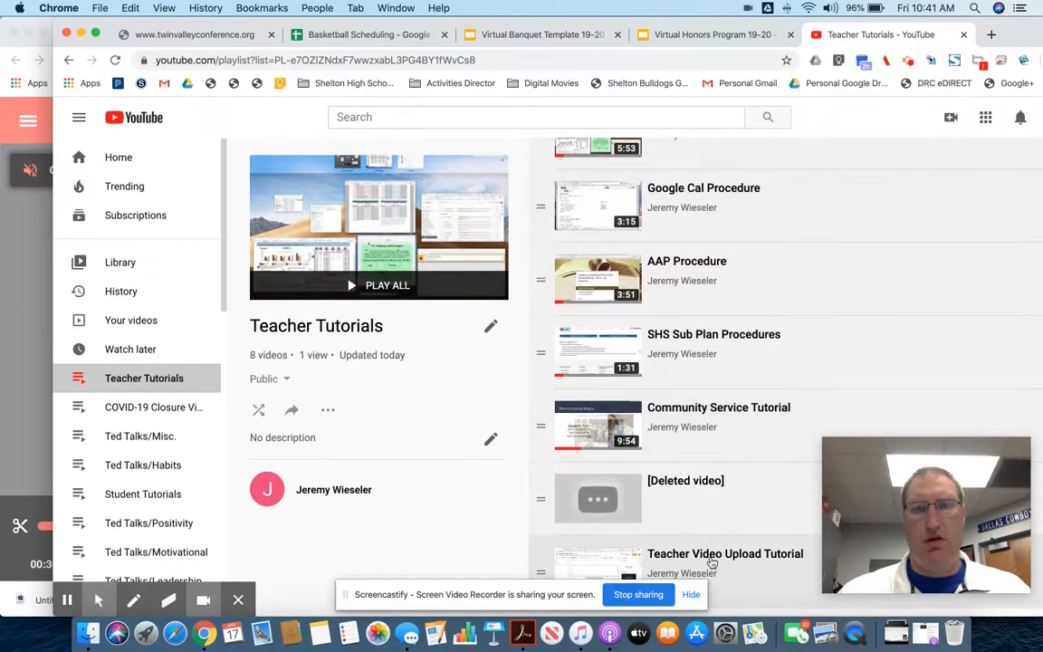
click(739, 559)
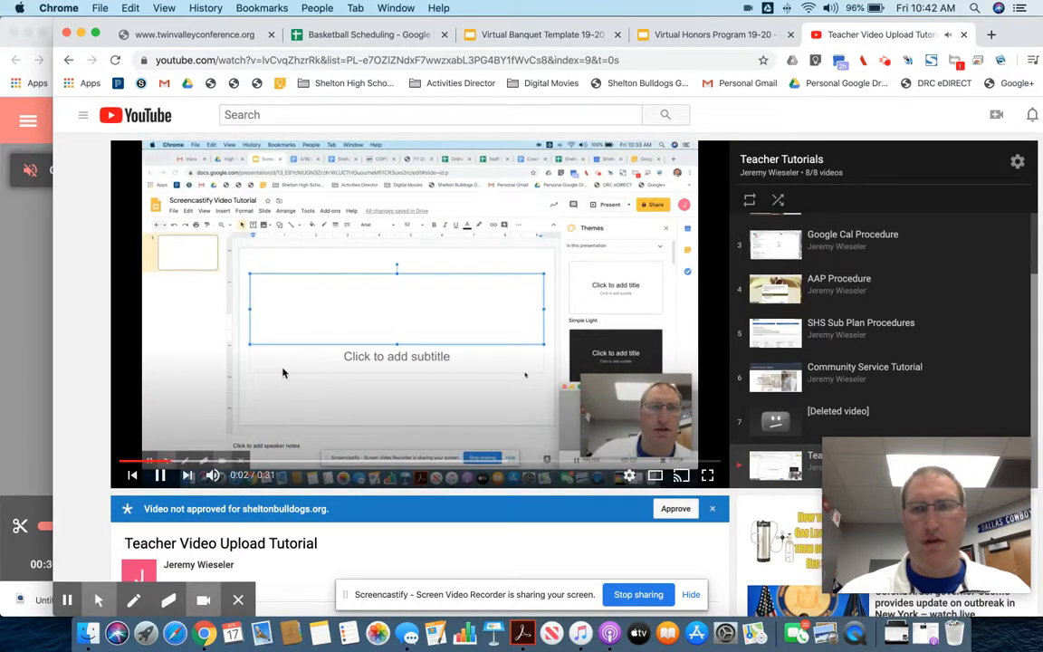
Pause the Teacher Video Upload Tutorial video and copy its URL.
click(160, 475)
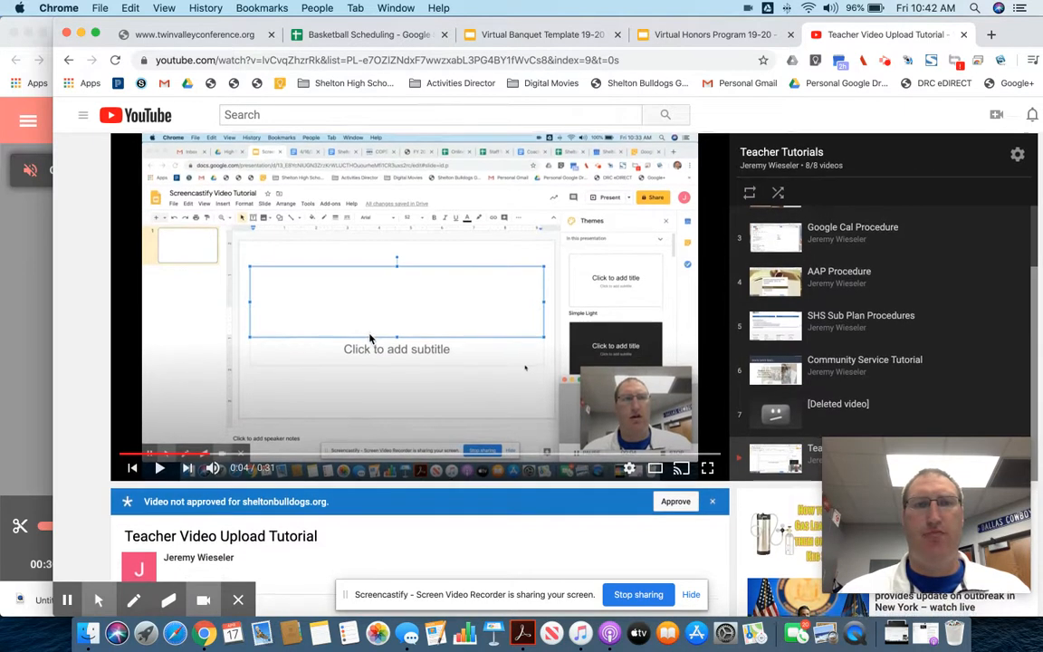
right_click(379, 309)
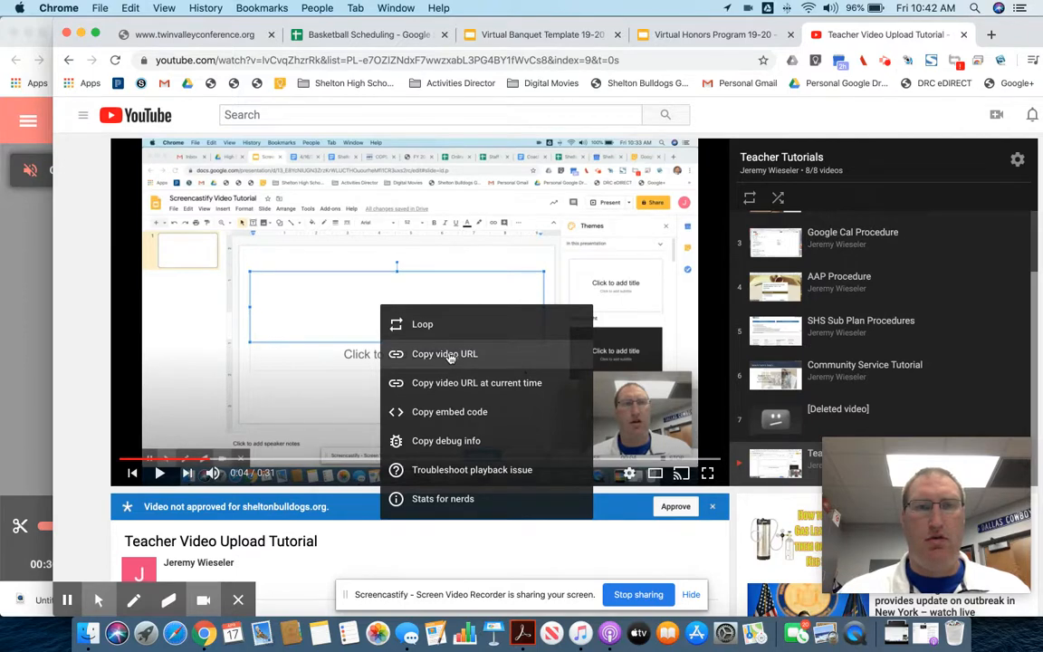
click(444, 354)
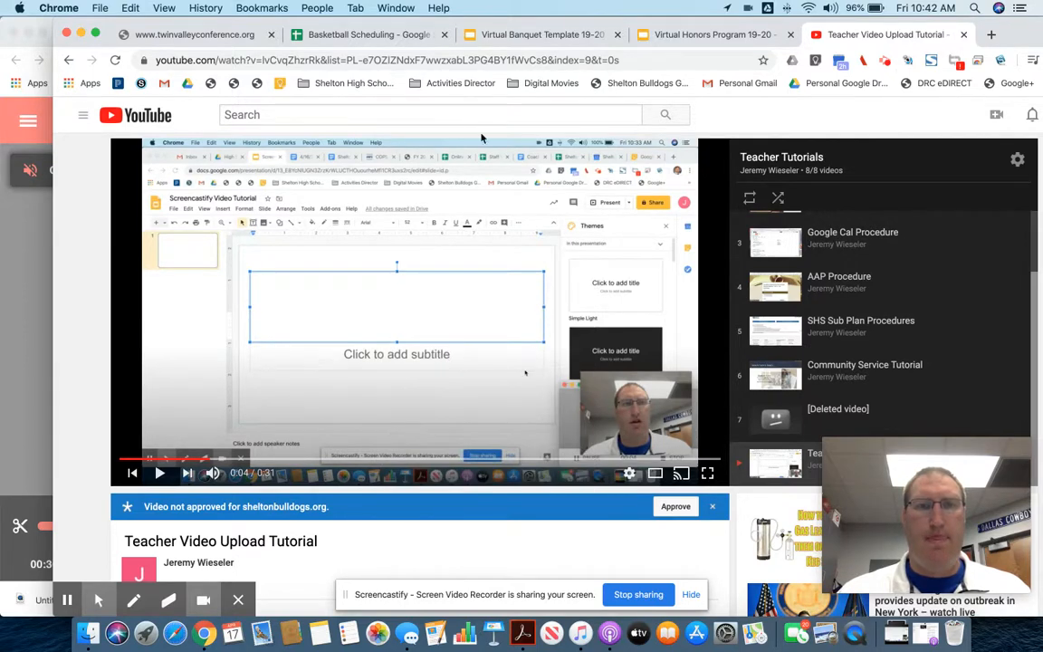
click(721, 34)
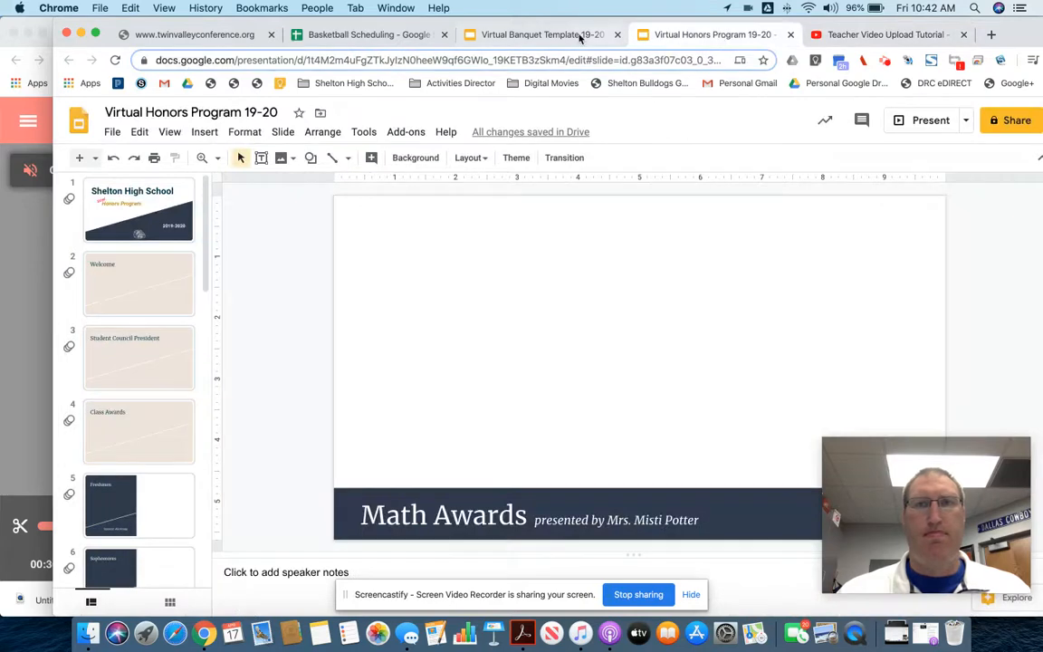
click(570, 36)
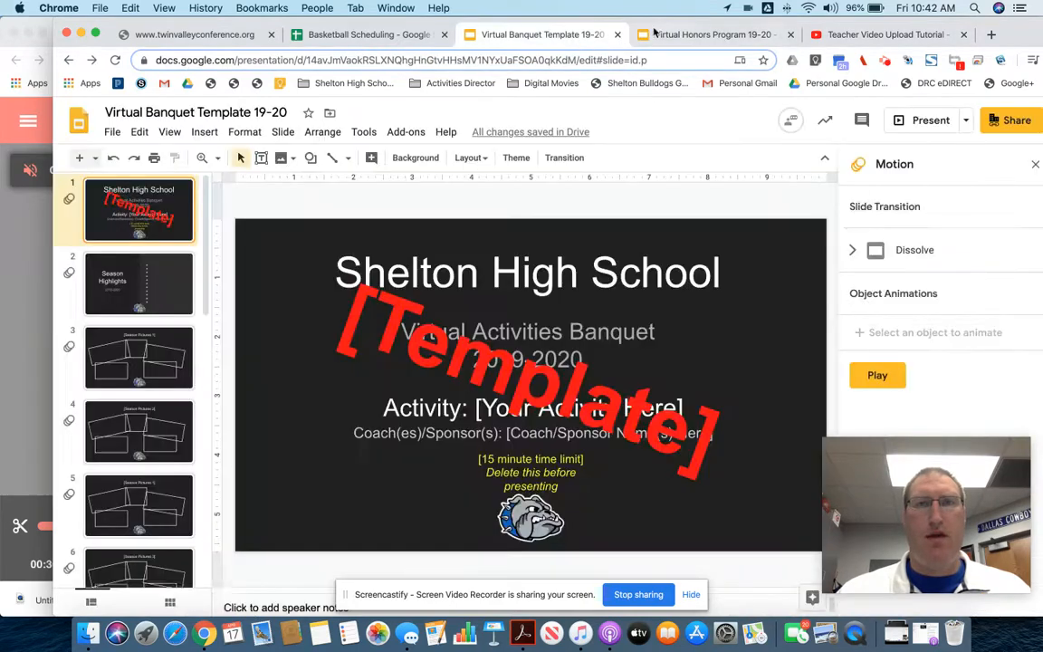
click(710, 35)
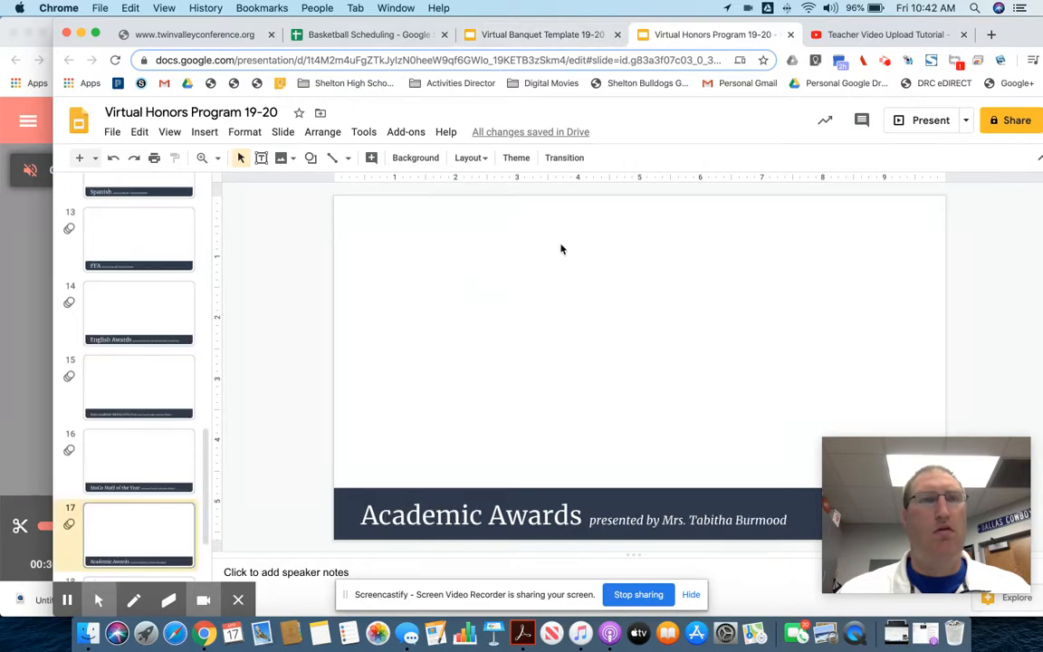
click(541, 36)
click(736, 38)
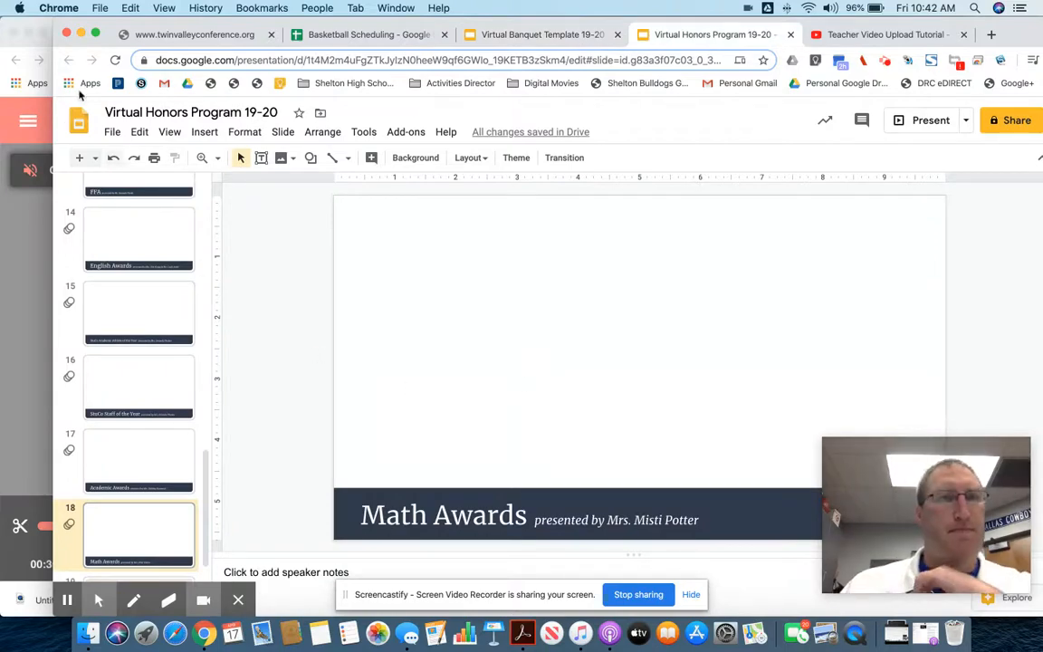
Switch to the other Chrome window and bring up the Screencastify Video Tutorial presentation in Google Slides.
key(ctrl+Up)
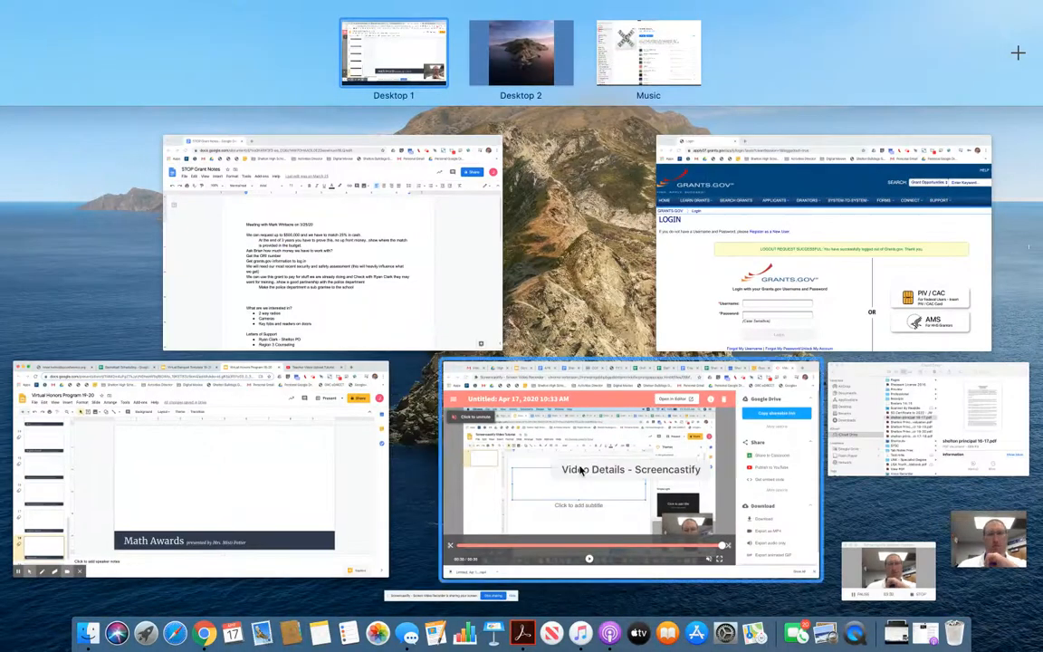
click(566, 456)
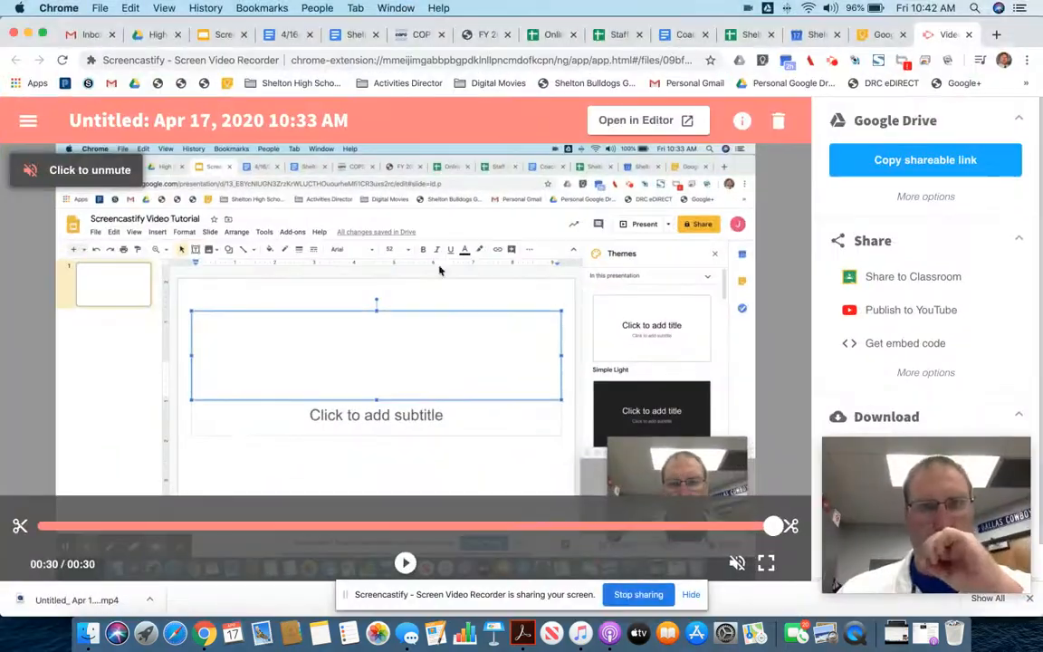
click(217, 34)
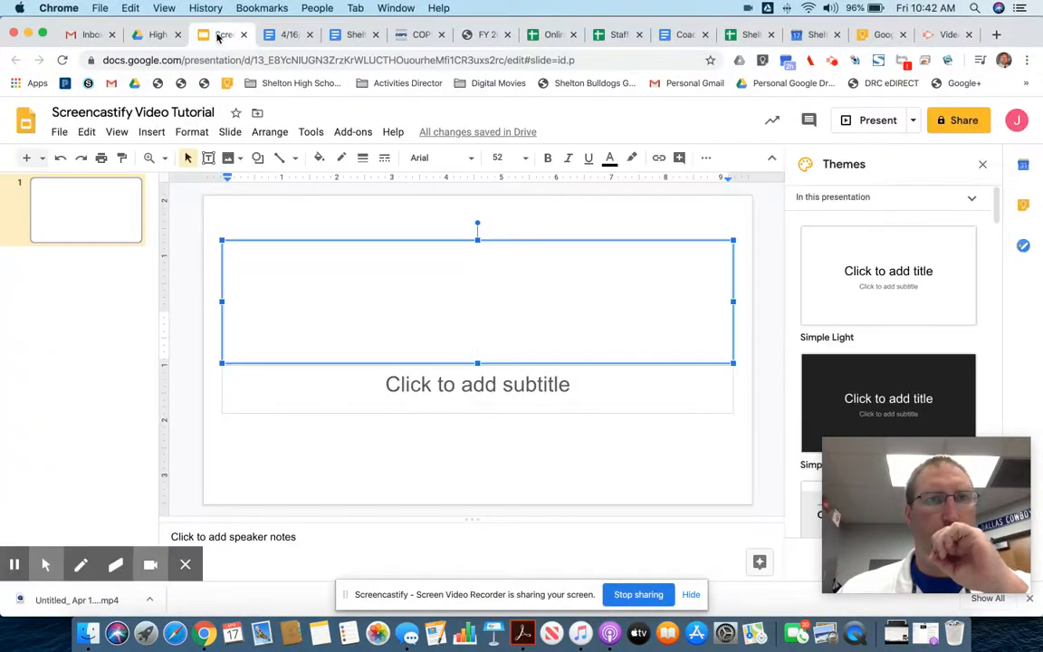